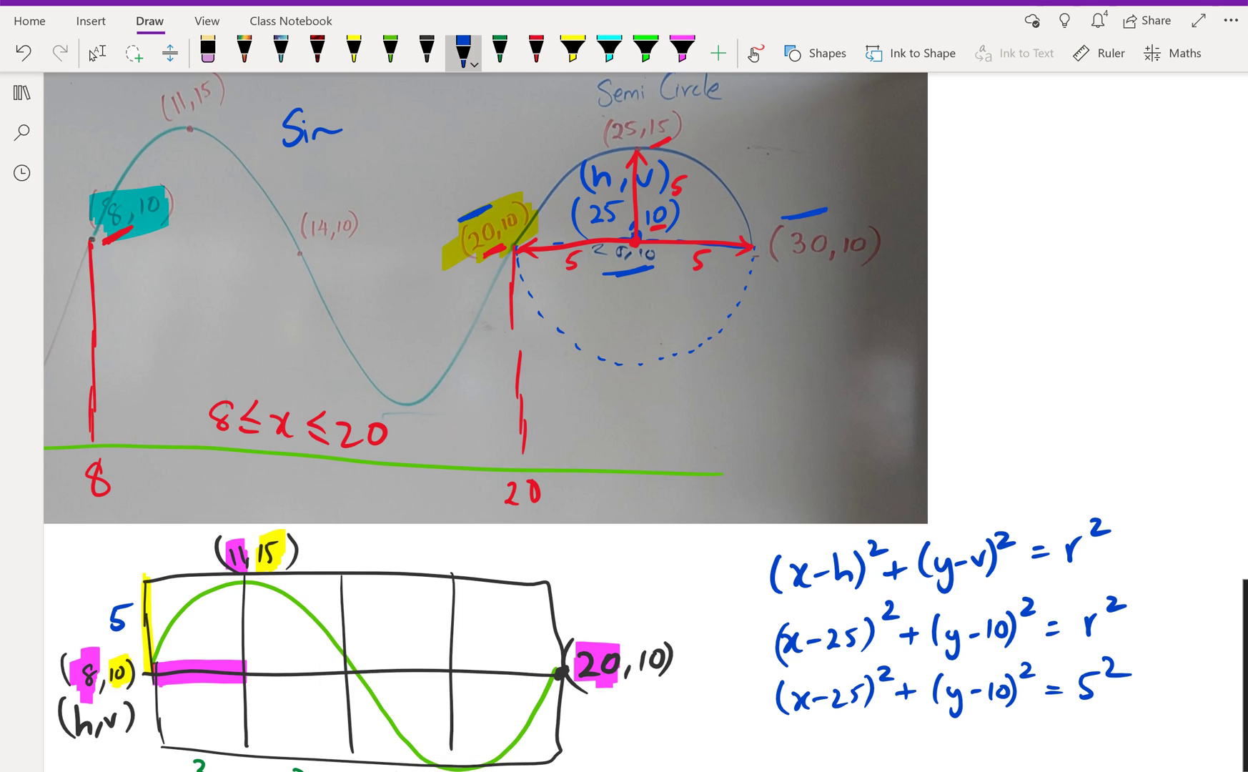
Switch to Desmos and enter the circle equation (x−25)²+(y−10)²=5² as a new expression below the listed points
key(alt+Tab)
click(104, 507)
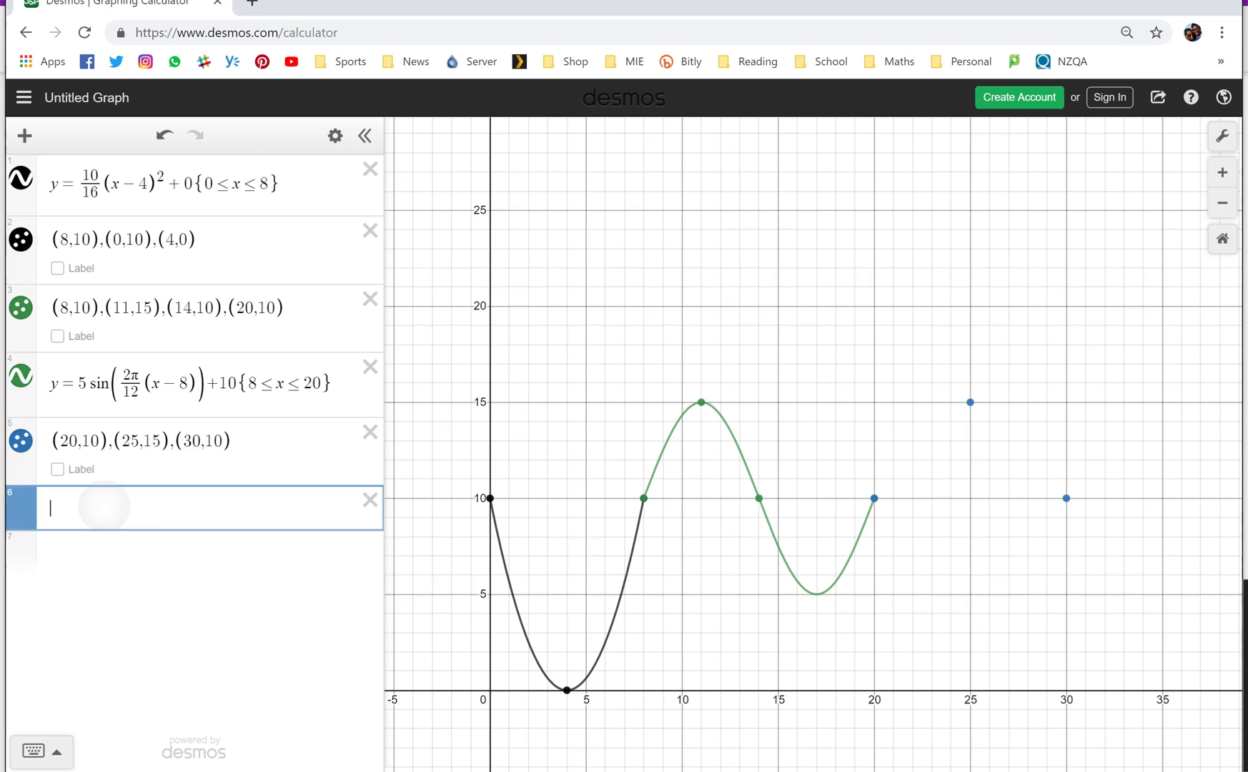
text((x-25)
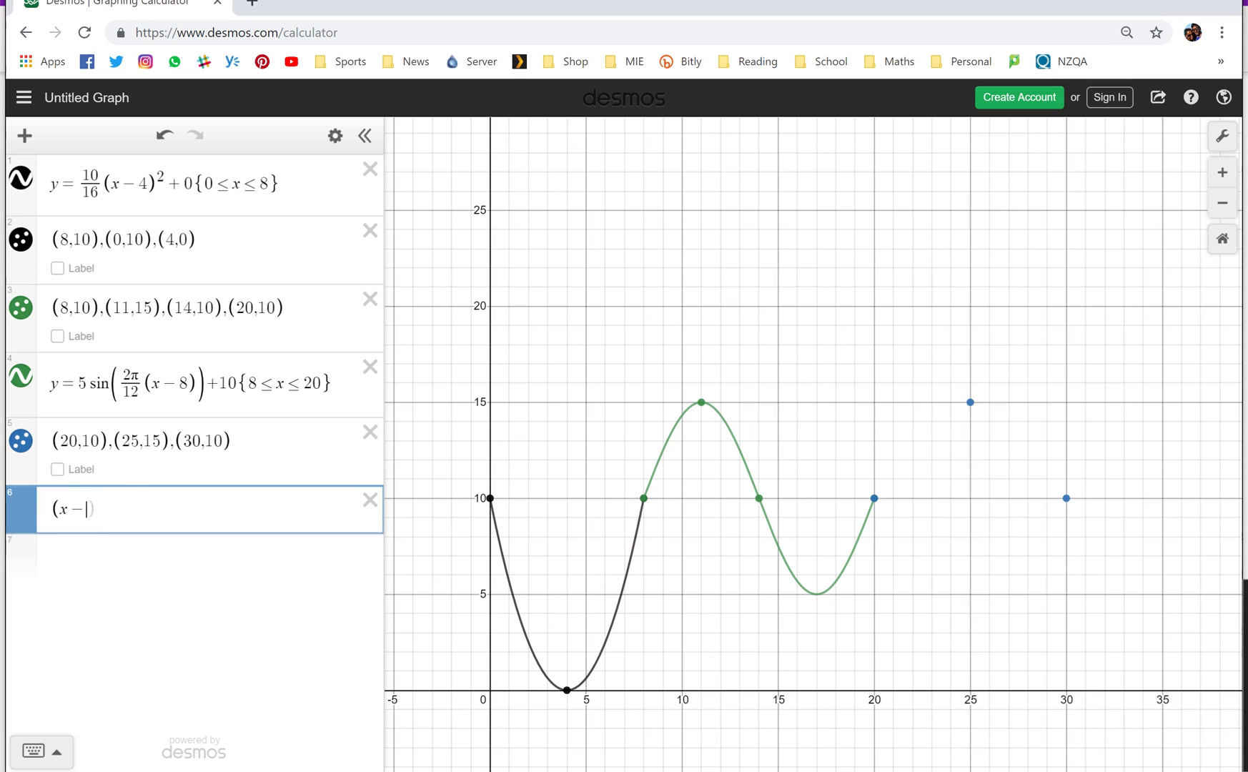
text()^2)
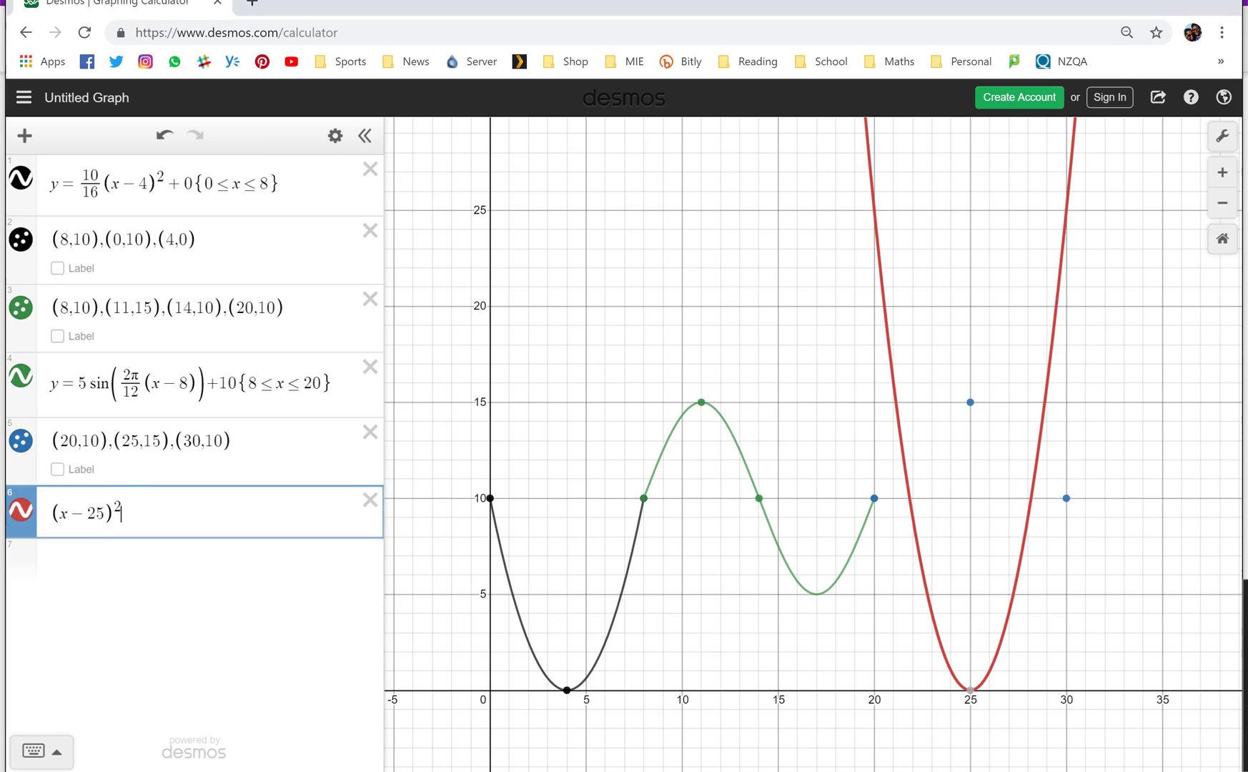
text(+)
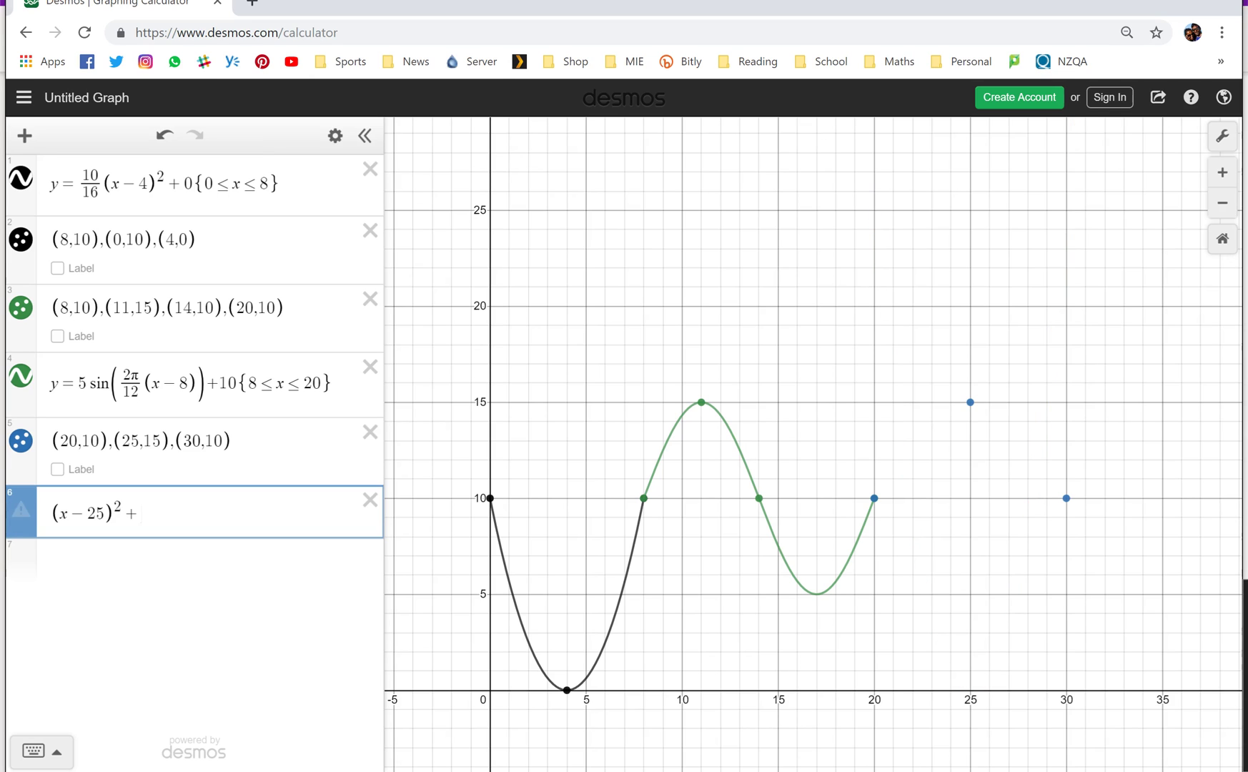
text((y-10)^2=5^2)
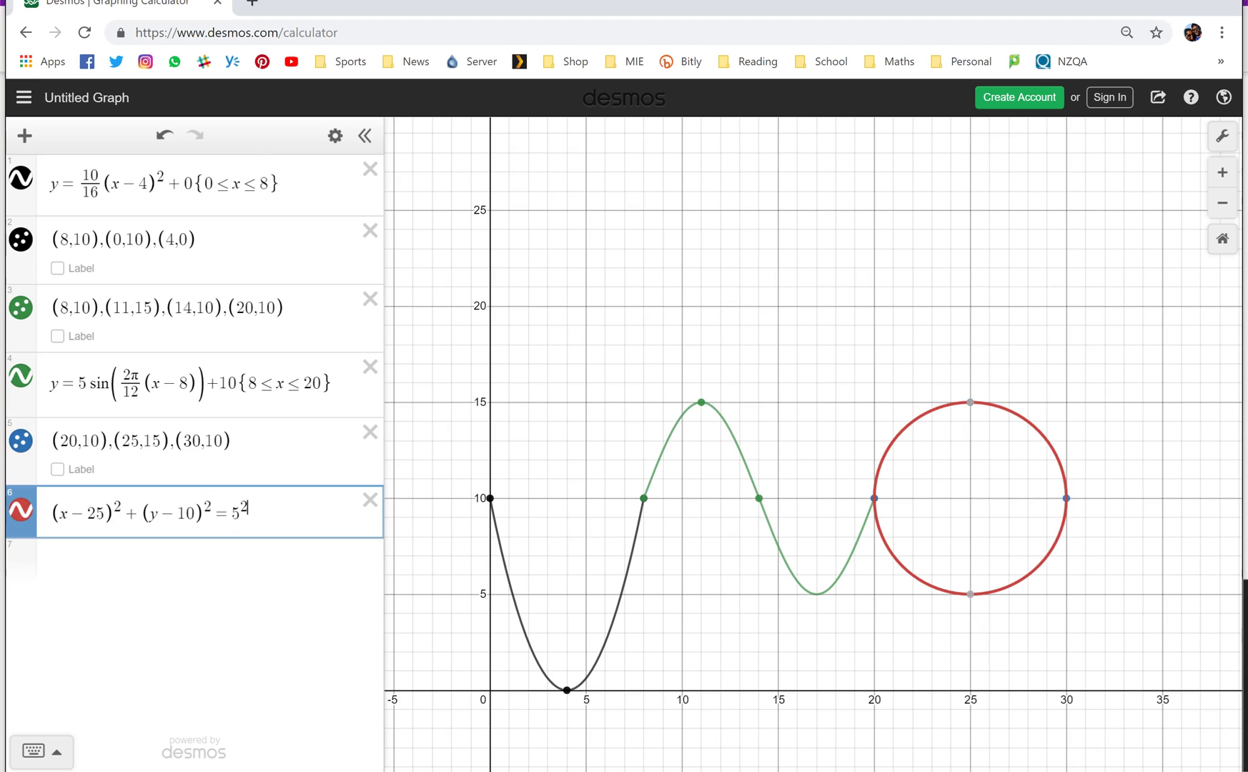
Set the circle's graph colour to blue to match its points
click(335, 136)
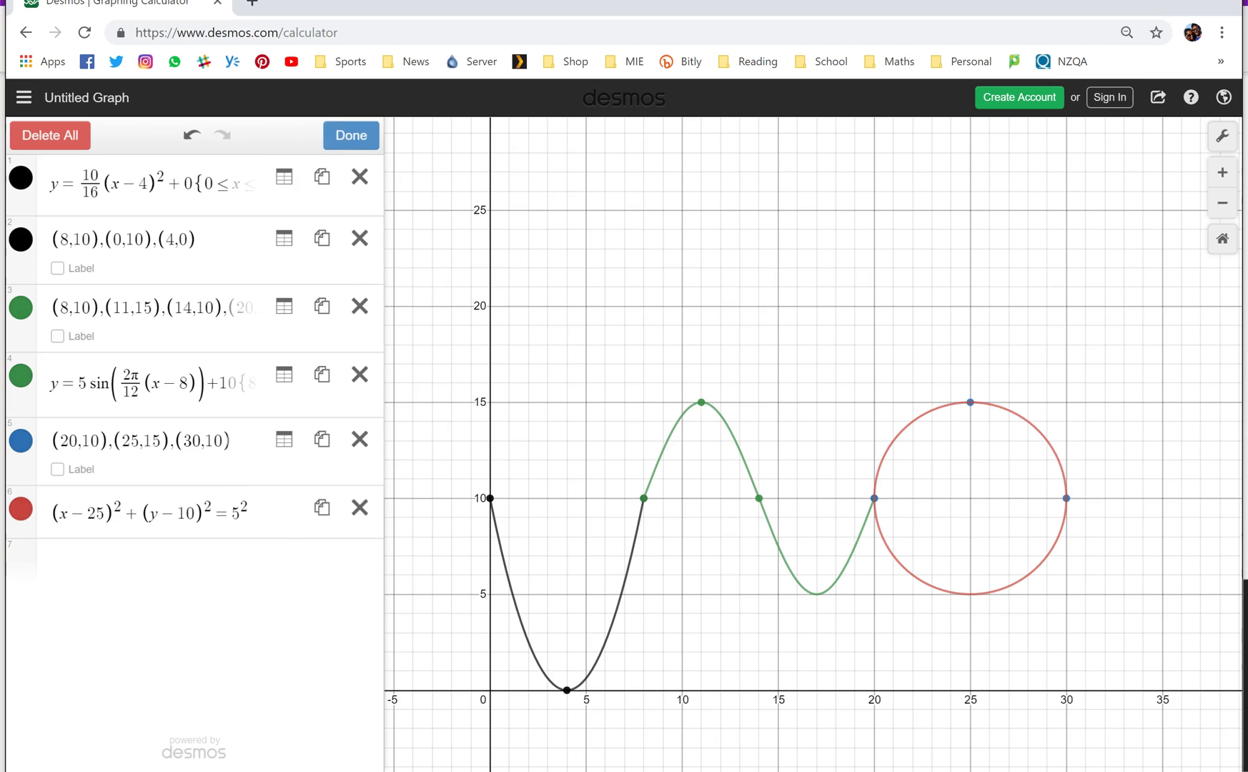
click(21, 509)
click(181, 498)
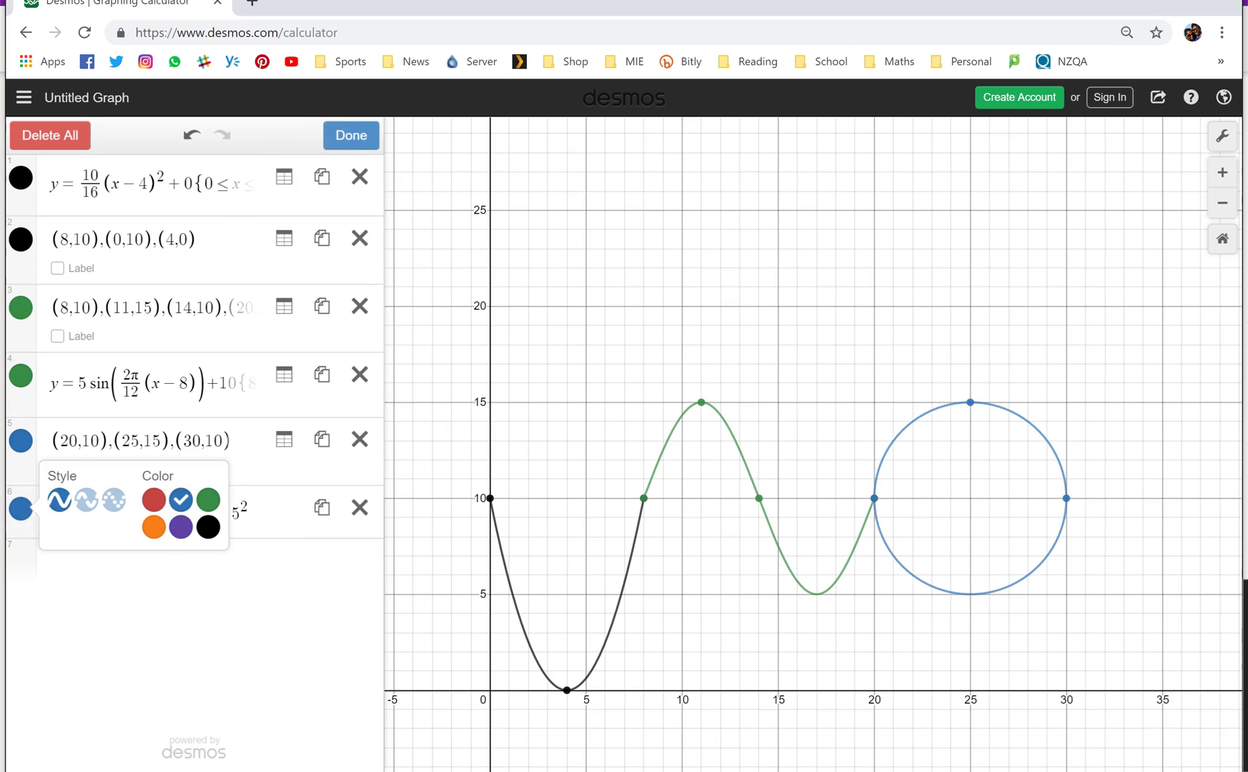
click(347, 134)
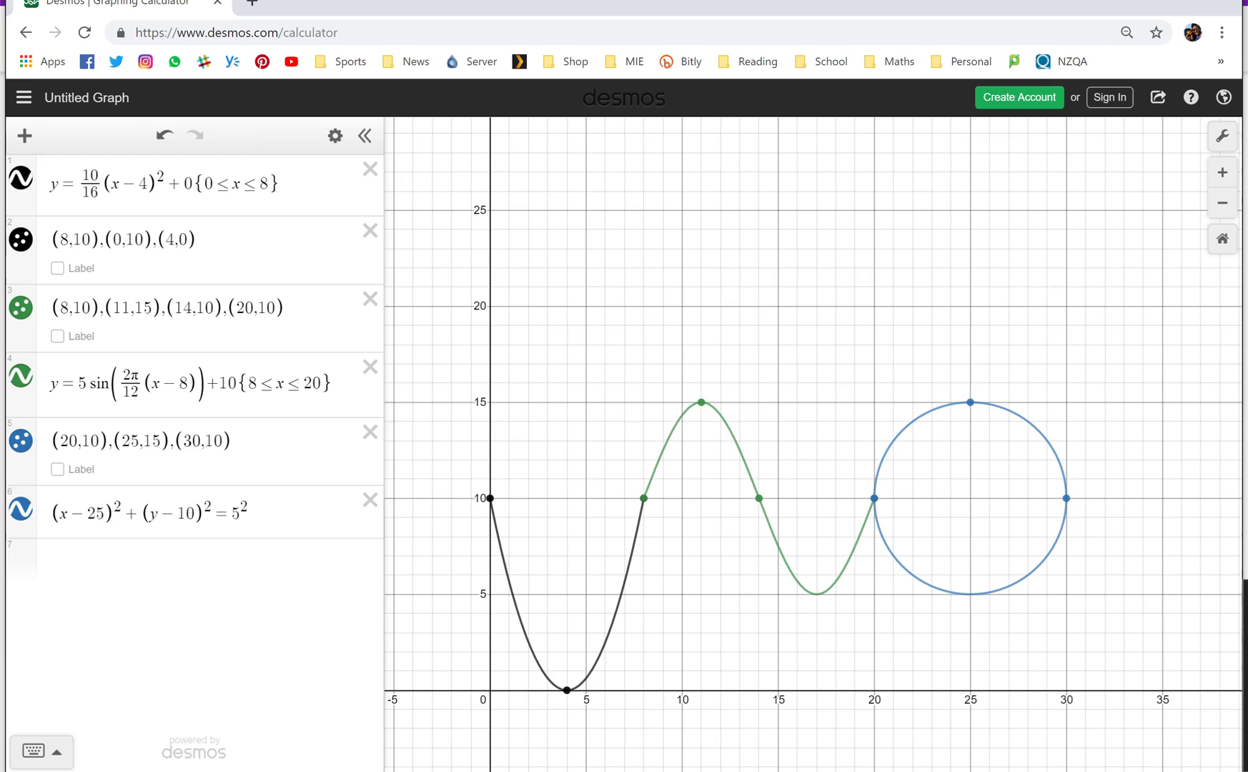
Switch to OneNote and highlight the semicircle's upper arc in cyan from (20,10) to (30,10)
key(alt+Tab)
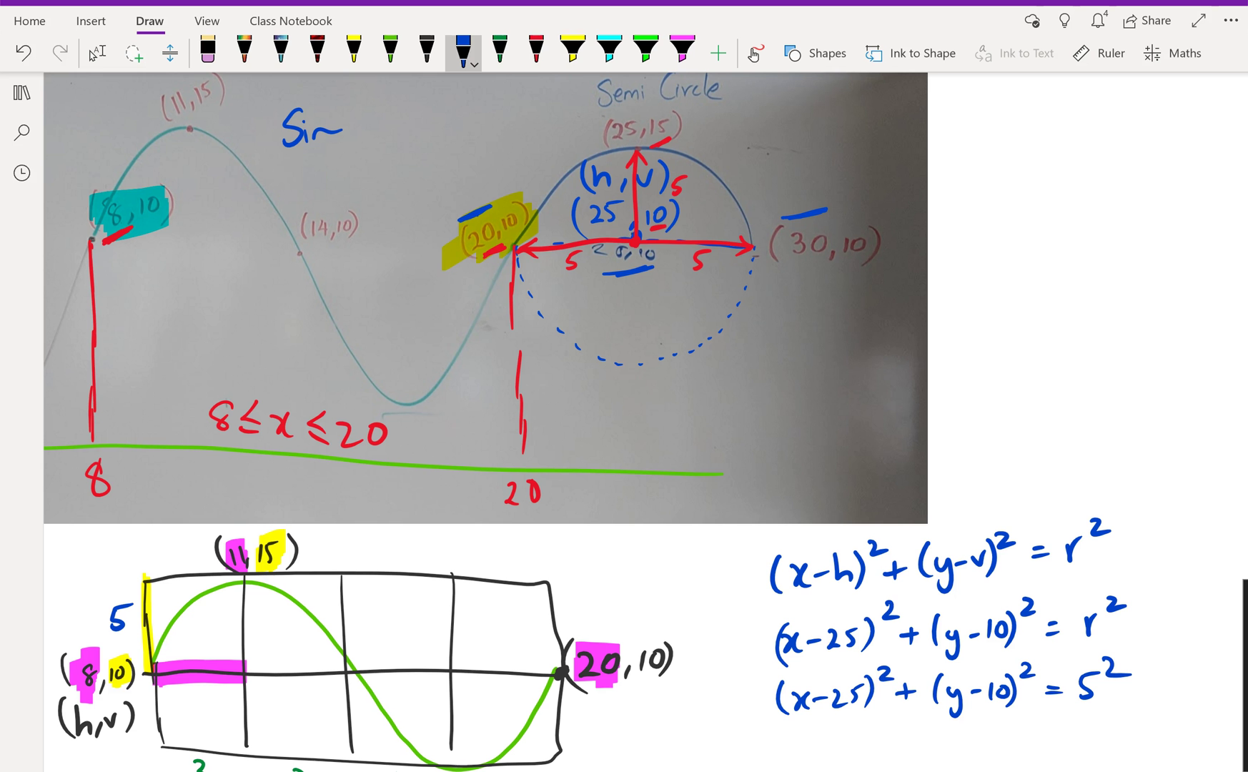
click(609, 52)
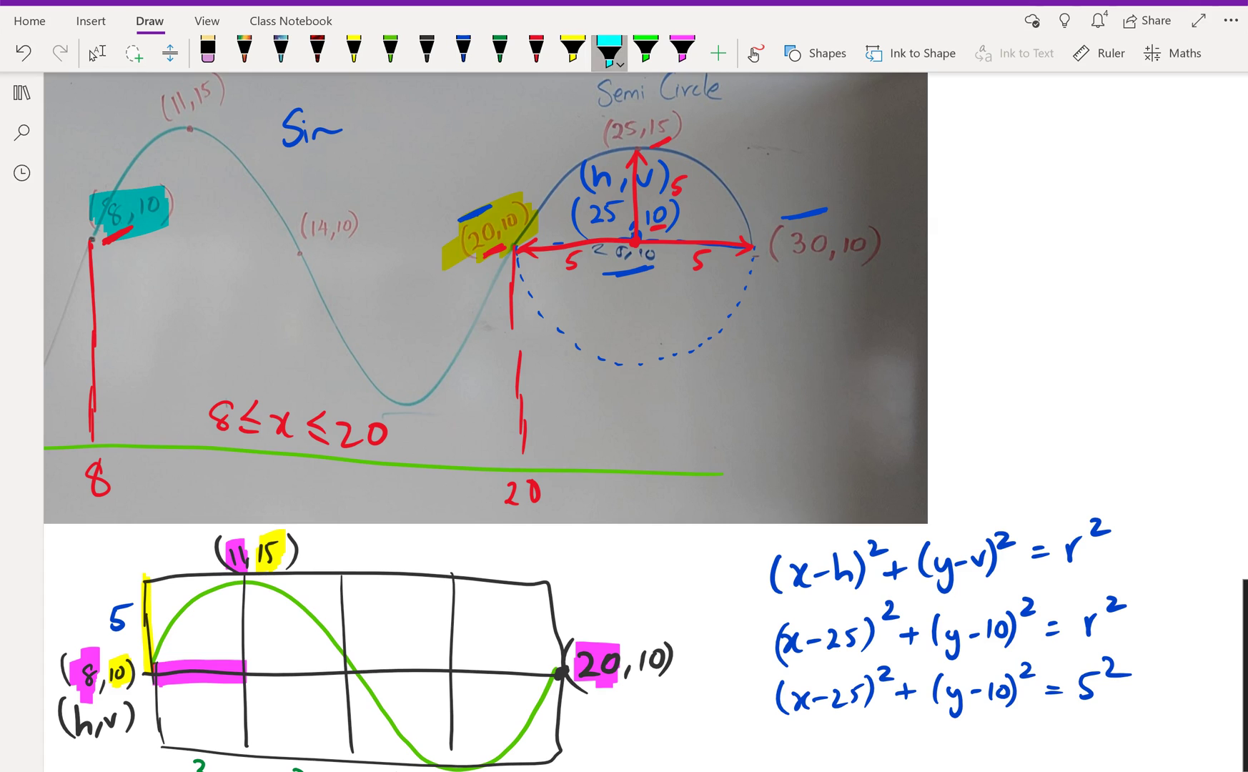
mouse_move(514, 252)
mouse_down()
mouse_move(524, 218)
mouse_move(602, 148)
mouse_move(726, 194)
mouse_move(748, 246)
mouse_up()
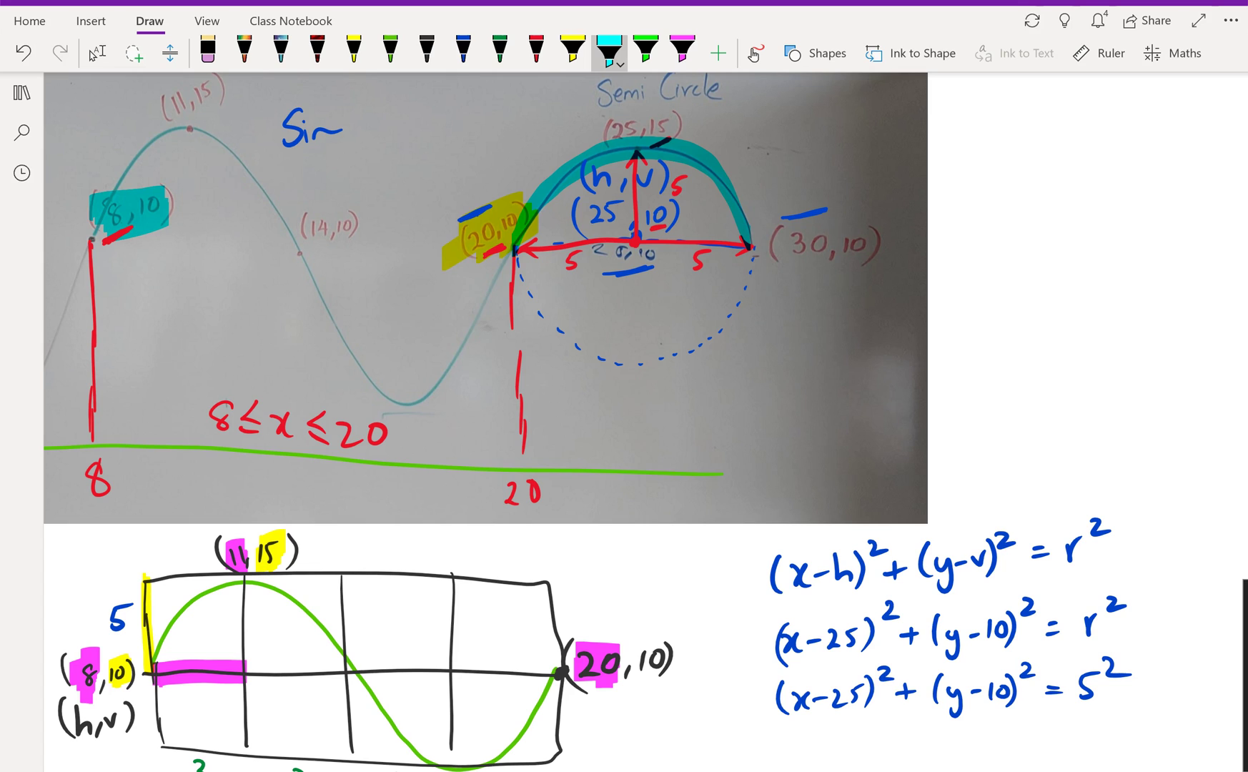
In red, draw a dashed vertical line down from (30,10) and write 20≤x≤30 below the semicircle
click(536, 53)
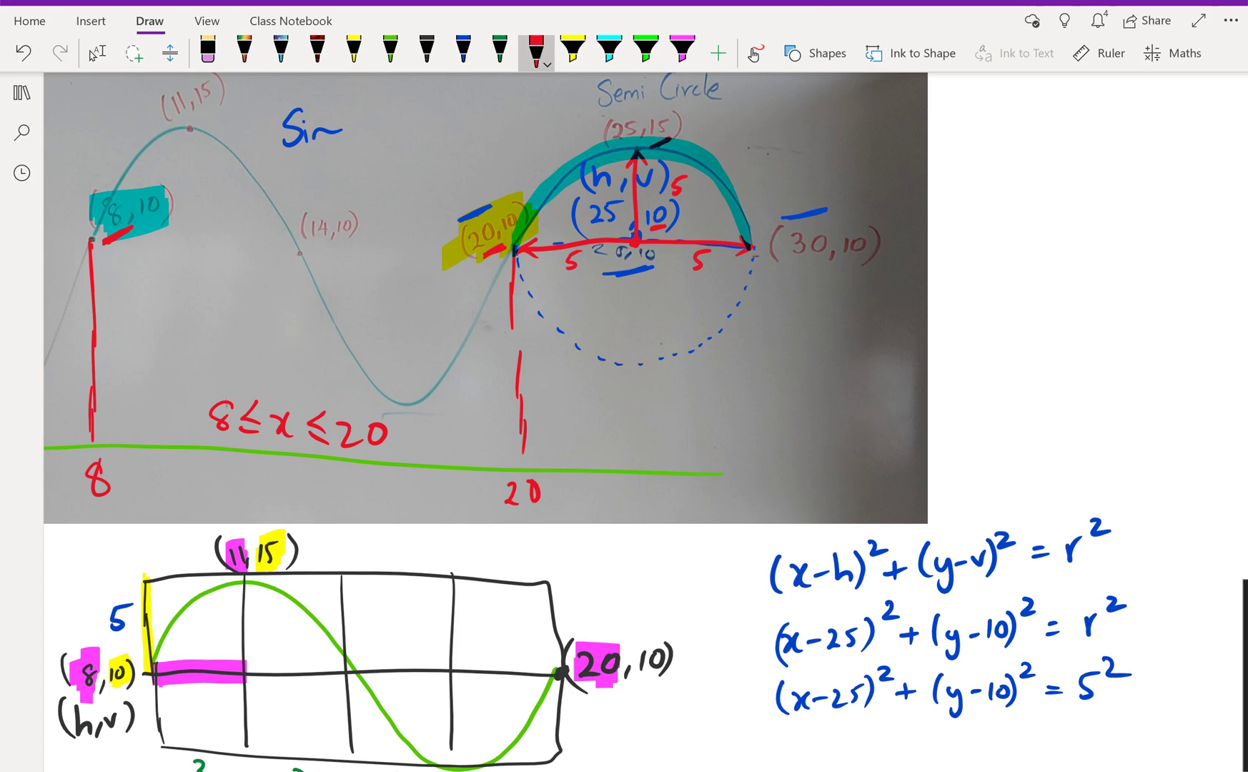
mouse_move(780, 266)
mouse_down()
mouse_move(815, 266)
mouse_move(754, 292)
mouse_up()
drag(754, 306, 752, 386)
drag(751, 403, 753, 423)
drag(755, 444, 756, 466)
drag(579, 424, 595, 447)
drag(613, 423, 639, 438)
click(653, 426)
drag(626, 445, 669, 442)
drag(669, 423, 658, 444)
drag(694, 418, 692, 436)
mouse_move(678, 444)
mouse_down()
mouse_move(704, 445)
mouse_move(727, 423)
mouse_up()
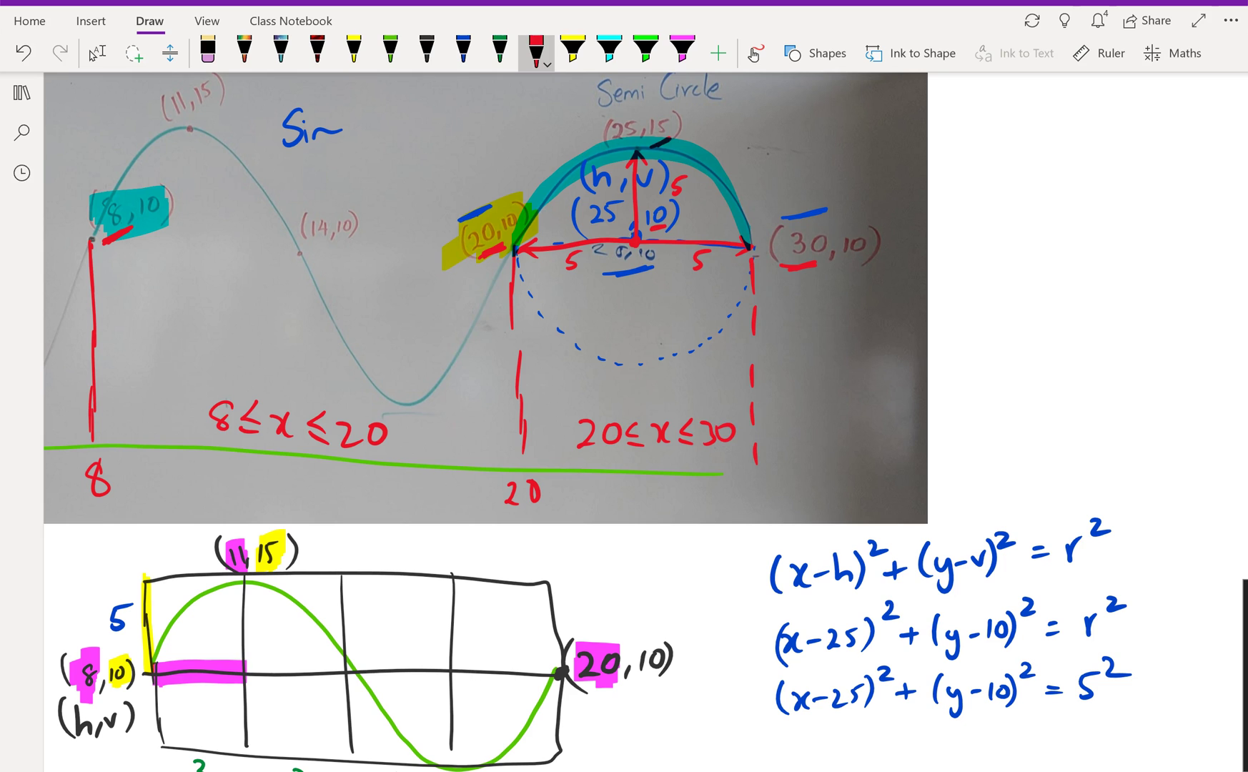
Switch to Desmos and try restricting the circle equation with the domain {20≤x≤30}
key(alt+Tab)
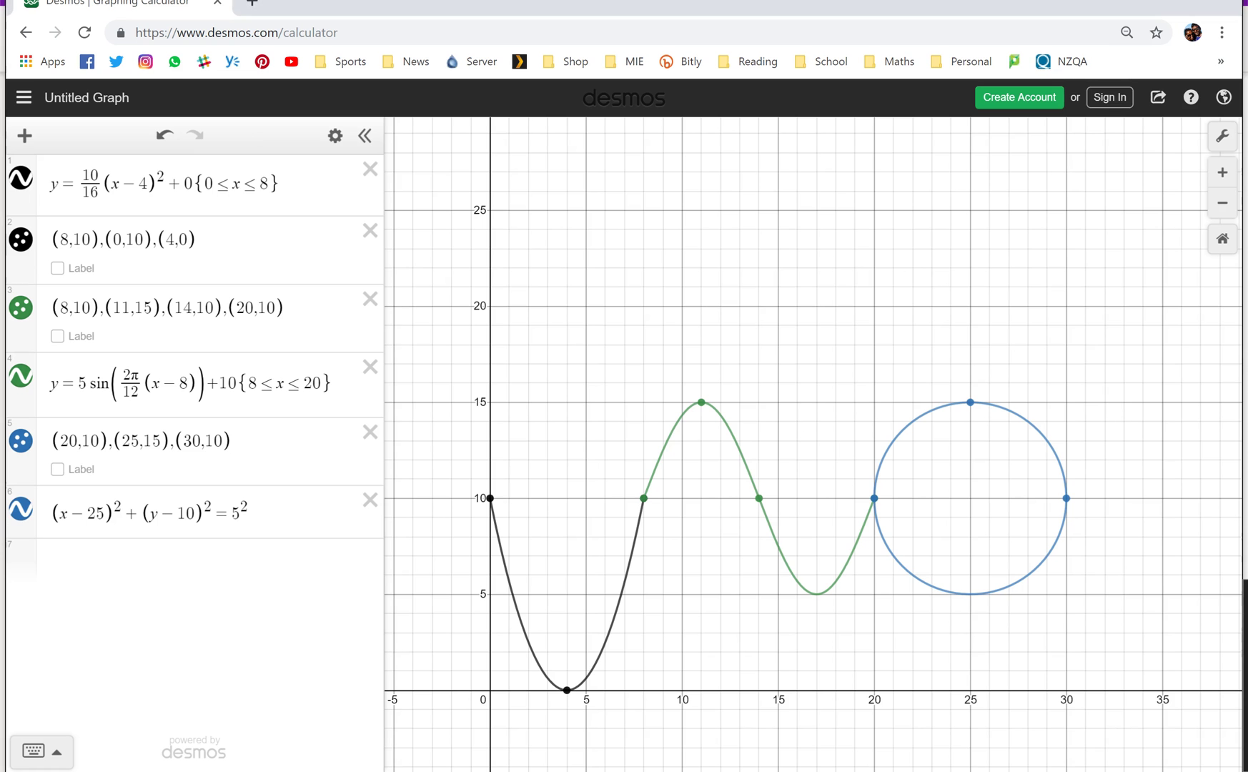
click(285, 510)
text({)
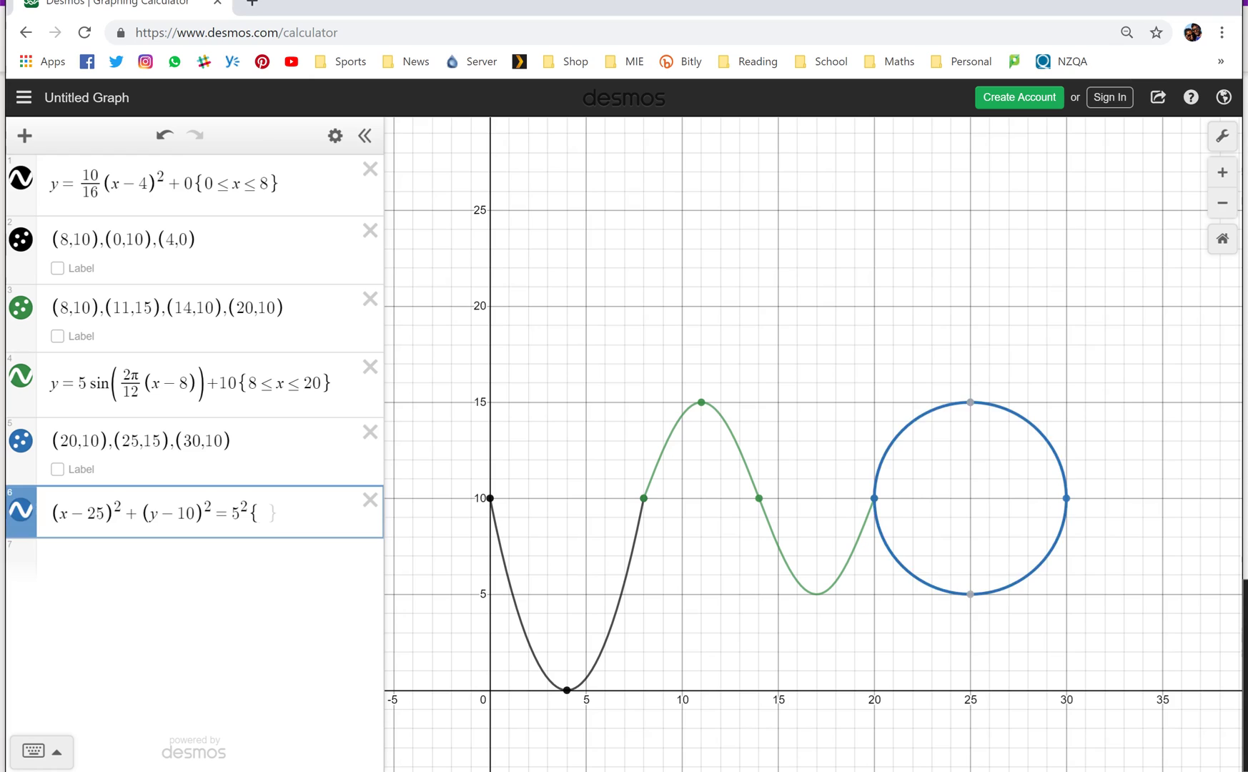
text(20<)
text(x<)
text(30)
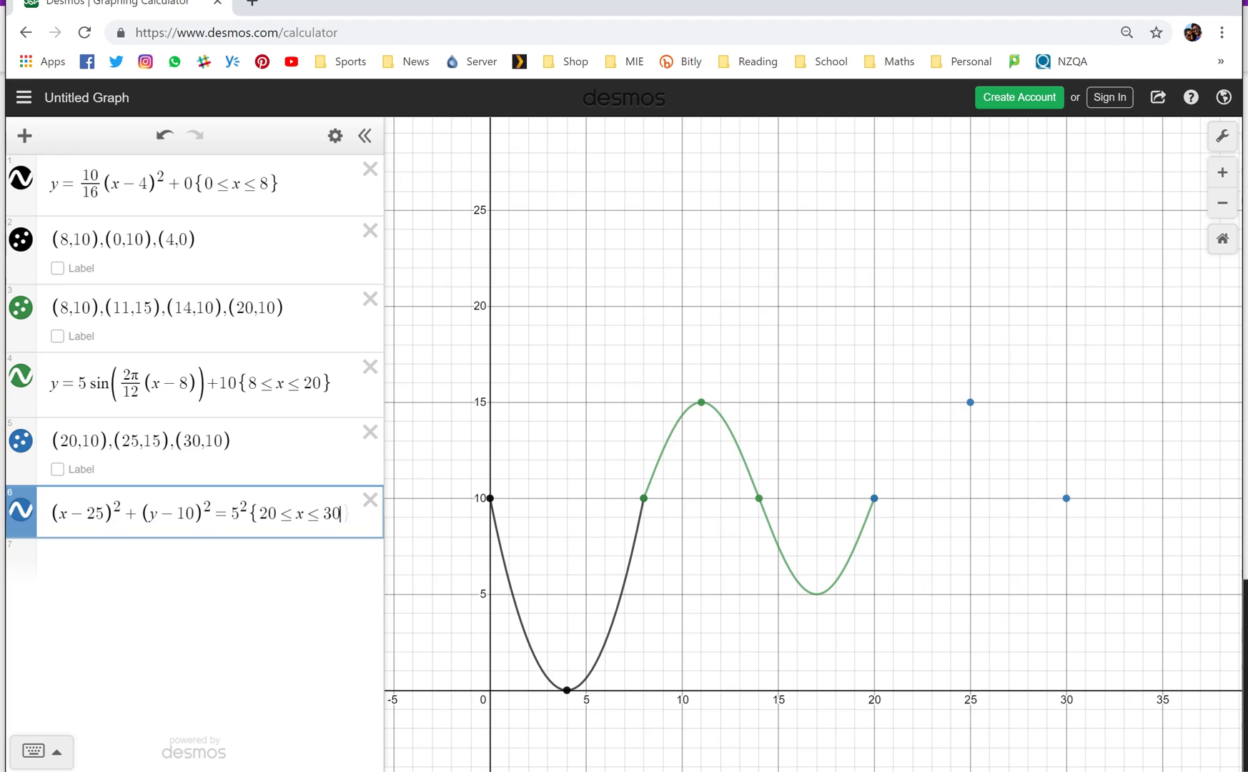
text(})
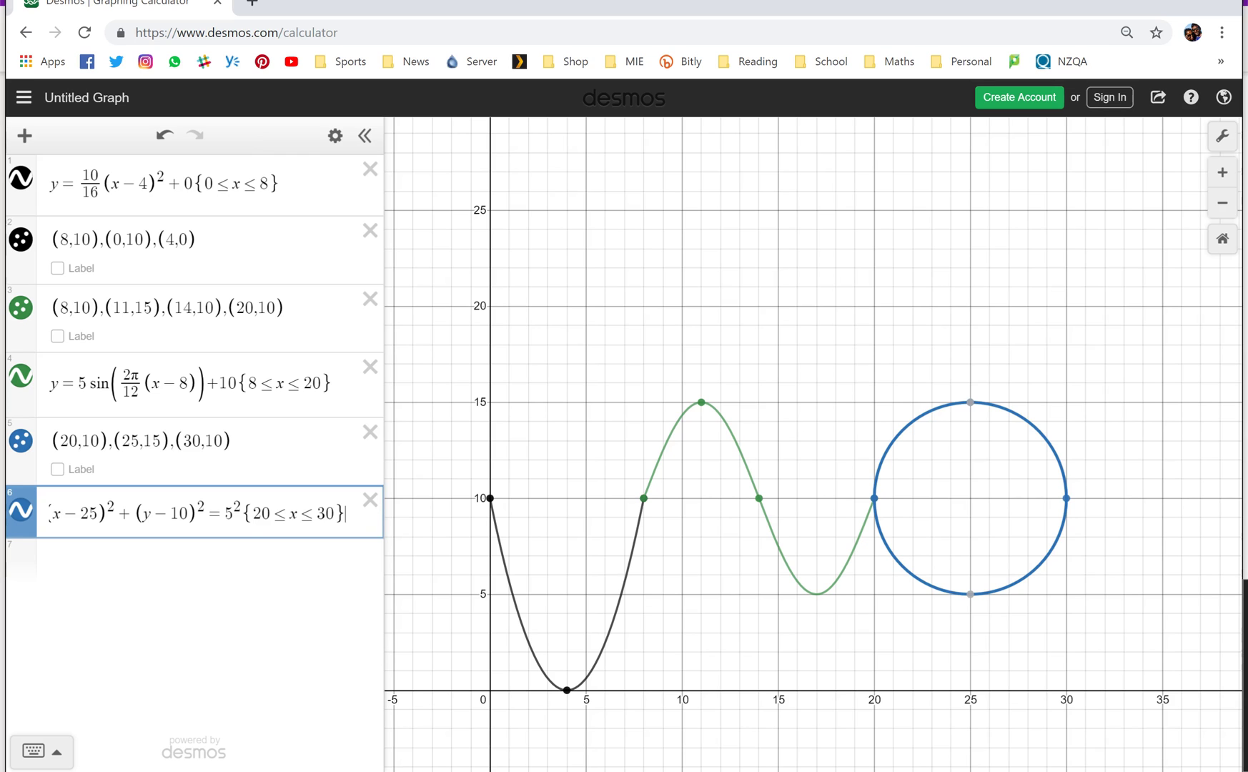
Switch to OneNote and sketch a blue semicircle with endpoint dots and a dashed lower half in the blank area beside the photo
key(alt+Tab)
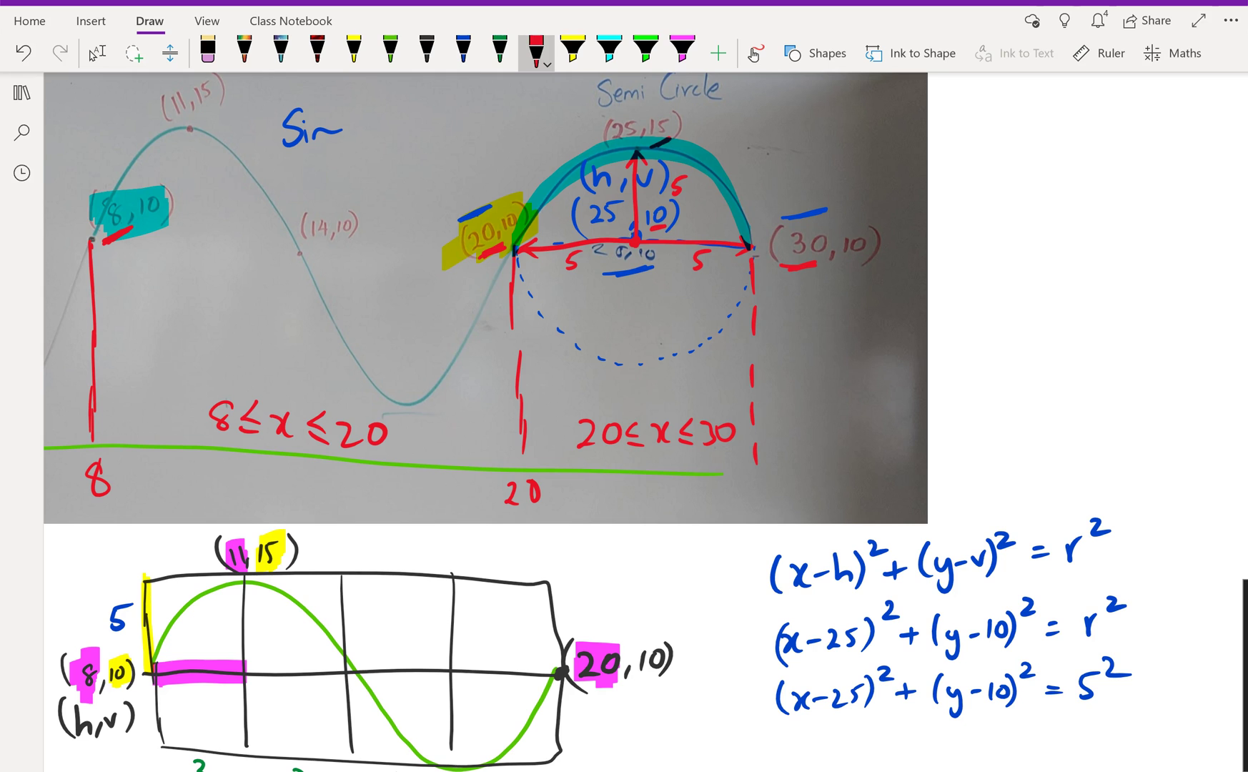
scroll(91, 55, up, 1)
click(91, 54)
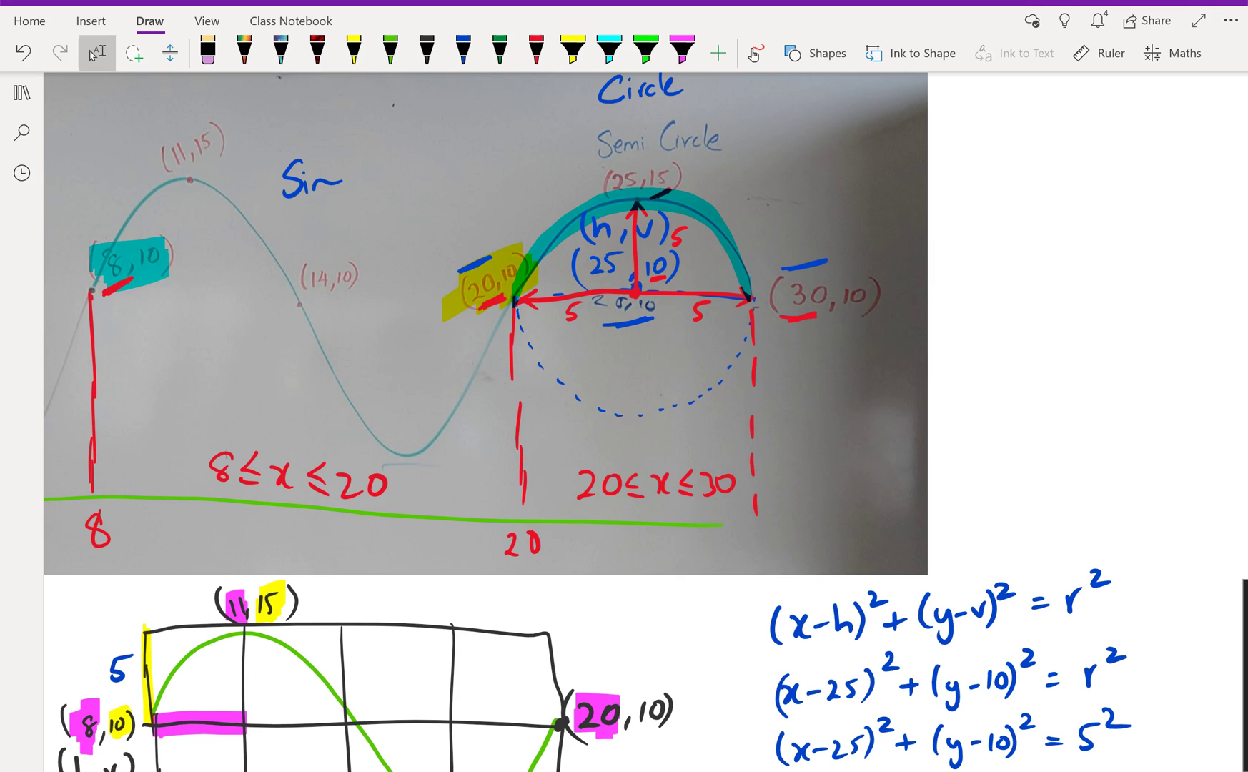
click(571, 50)
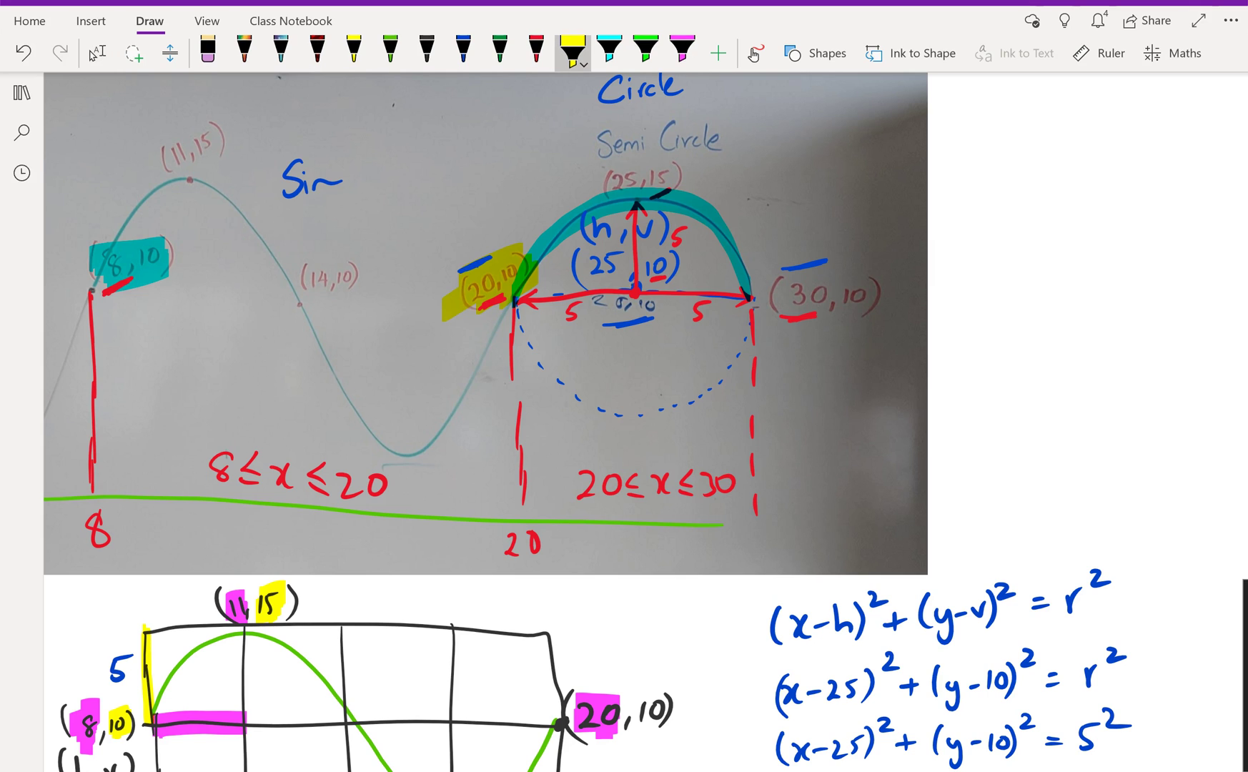
scroll(815, 357, right, 5)
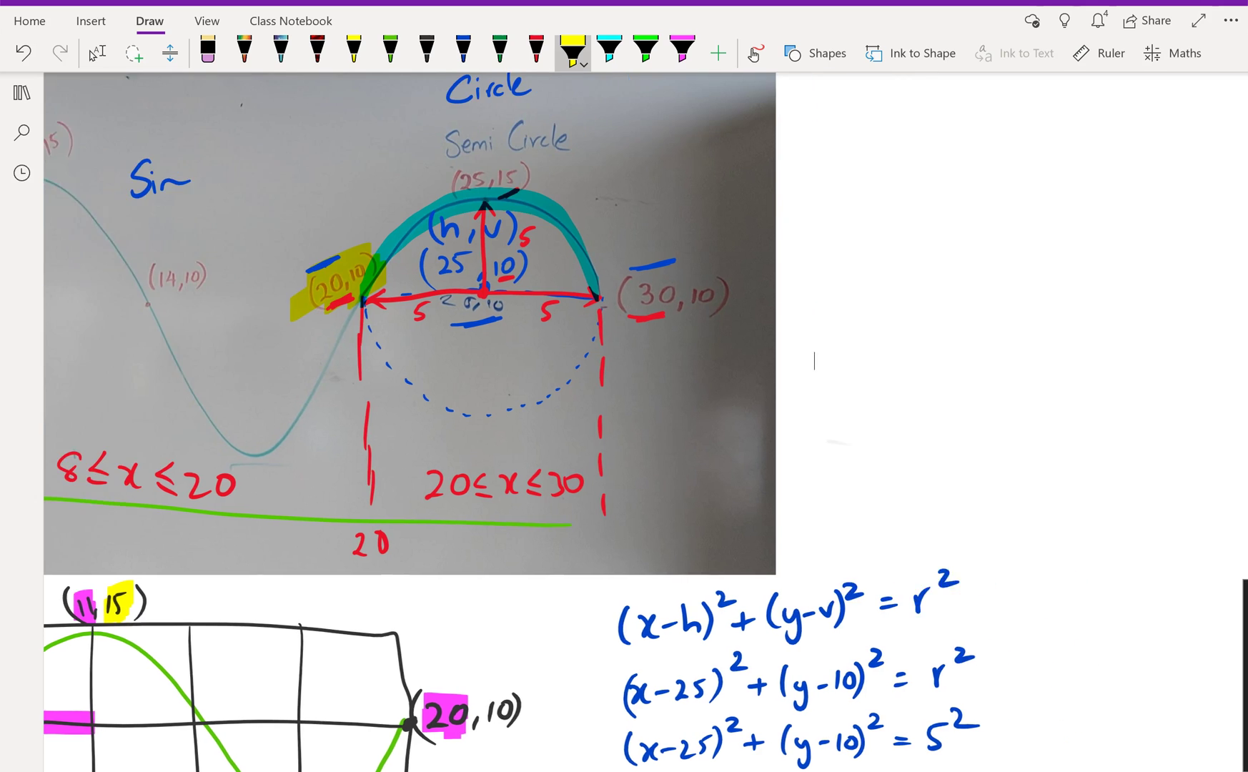
click(464, 50)
mouse_move(777, 325)
mouse_down()
mouse_move(981, 223)
mouse_move(1056, 323)
mouse_up()
drag(789, 338, 811, 379)
drag(837, 406, 882, 423)
drag(910, 425, 968, 411)
drag(990, 401, 1000, 396)
drag(1020, 378, 1029, 371)
drag(1045, 354, 1049, 347)
click(784, 325)
click(1054, 322)
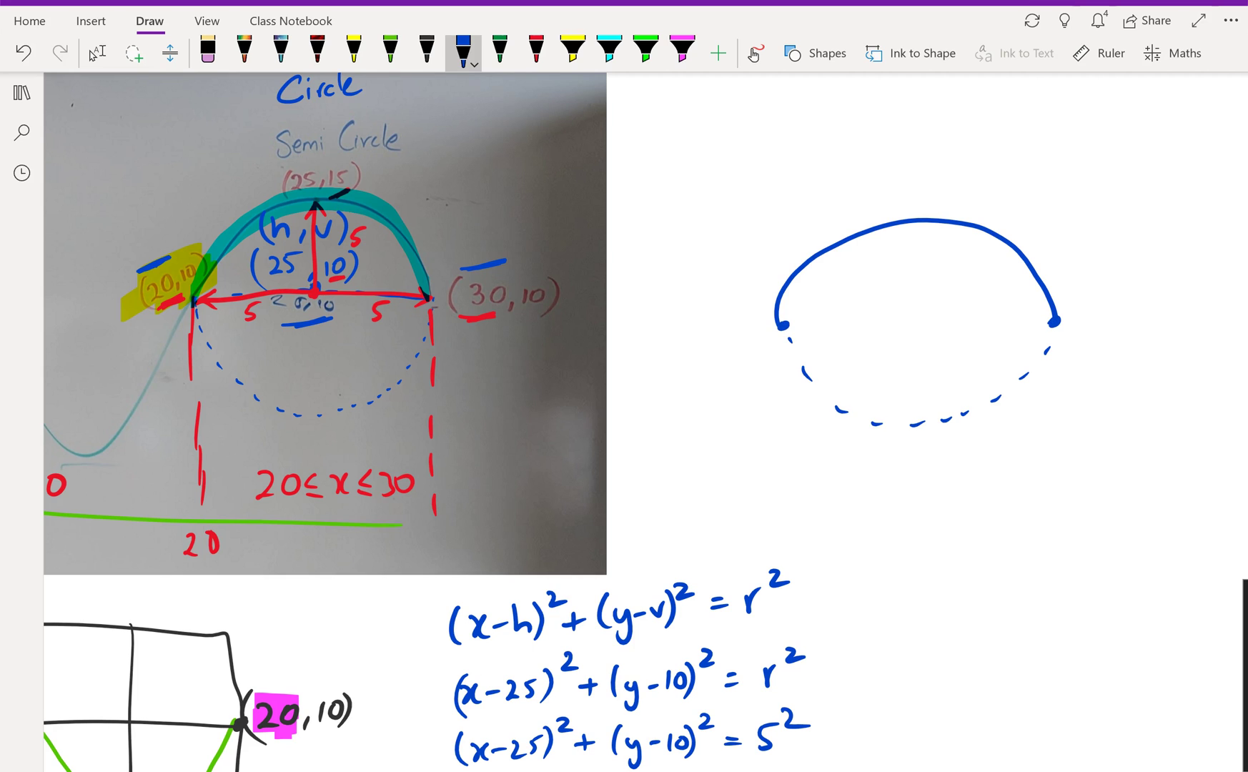
Label the new semicircle's starting endpoint (20,10) and its peak (25,15) in blue
mouse_move(685, 330)
mouse_down()
mouse_move(697, 345)
mouse_move(706, 326)
mouse_up()
drag(718, 335, 724, 331)
drag(735, 322, 744, 336)
drag(682, 323, 671, 358)
mouse_move(879, 180)
mouse_down()
mouse_move(896, 202)
mouse_move(922, 203)
mouse_up()
drag(934, 173, 932, 189)
mouse_move(942, 173)
mouse_down()
mouse_move(940, 188)
mouse_move(953, 167)
mouse_up()
drag(965, 162, 966, 186)
drag(856, 166, 877, 213)
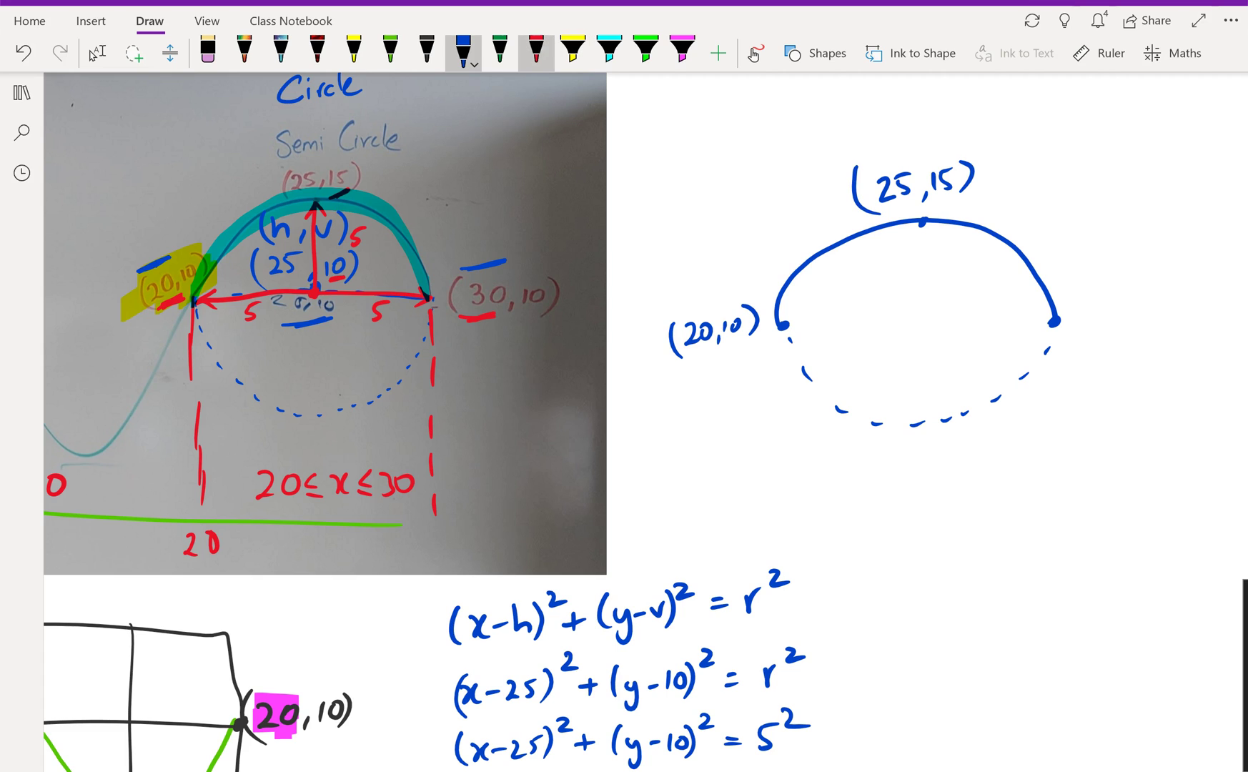
Draw dark green horizontal and vertical axes around the new semicircle sketch, with an arrowhead on the vertical axis
click(536, 52)
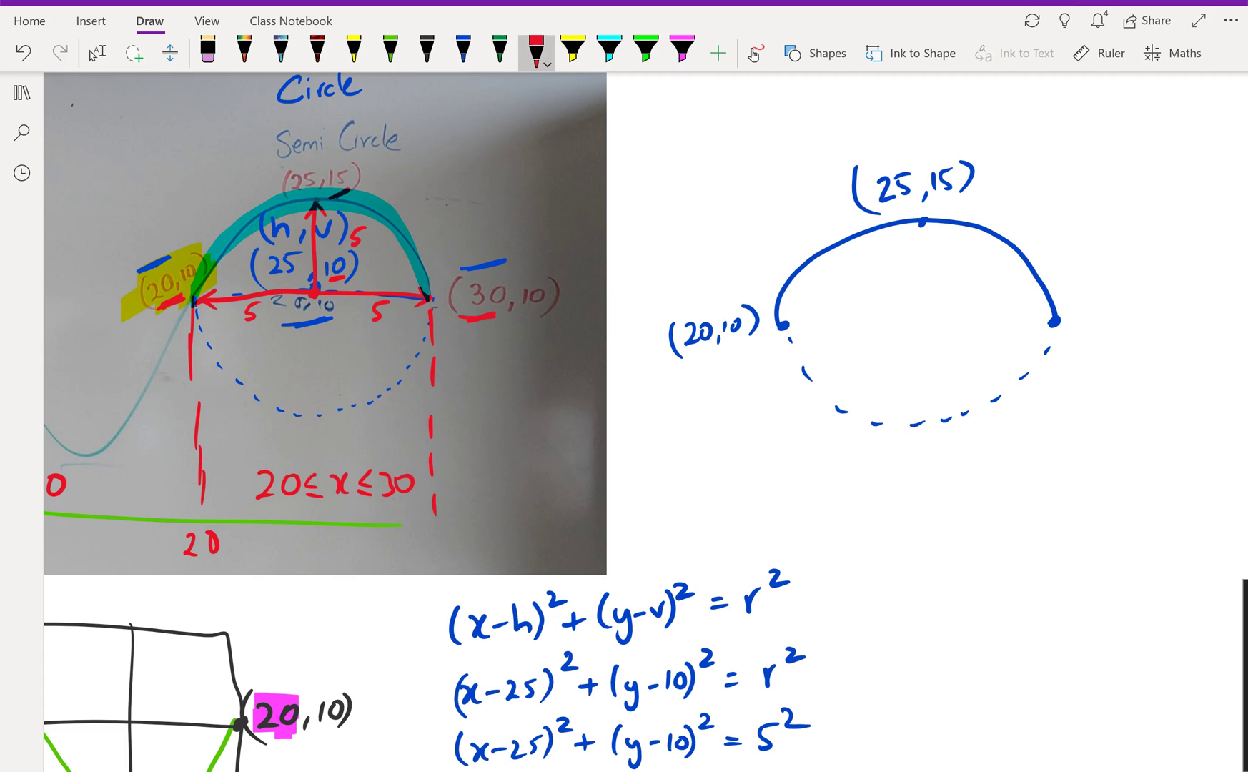
click(499, 51)
mouse_move(642, 178)
mouse_down()
mouse_move(671, 469)
mouse_move(1074, 450)
mouse_move(639, 160)
mouse_move(664, 181)
mouse_up()
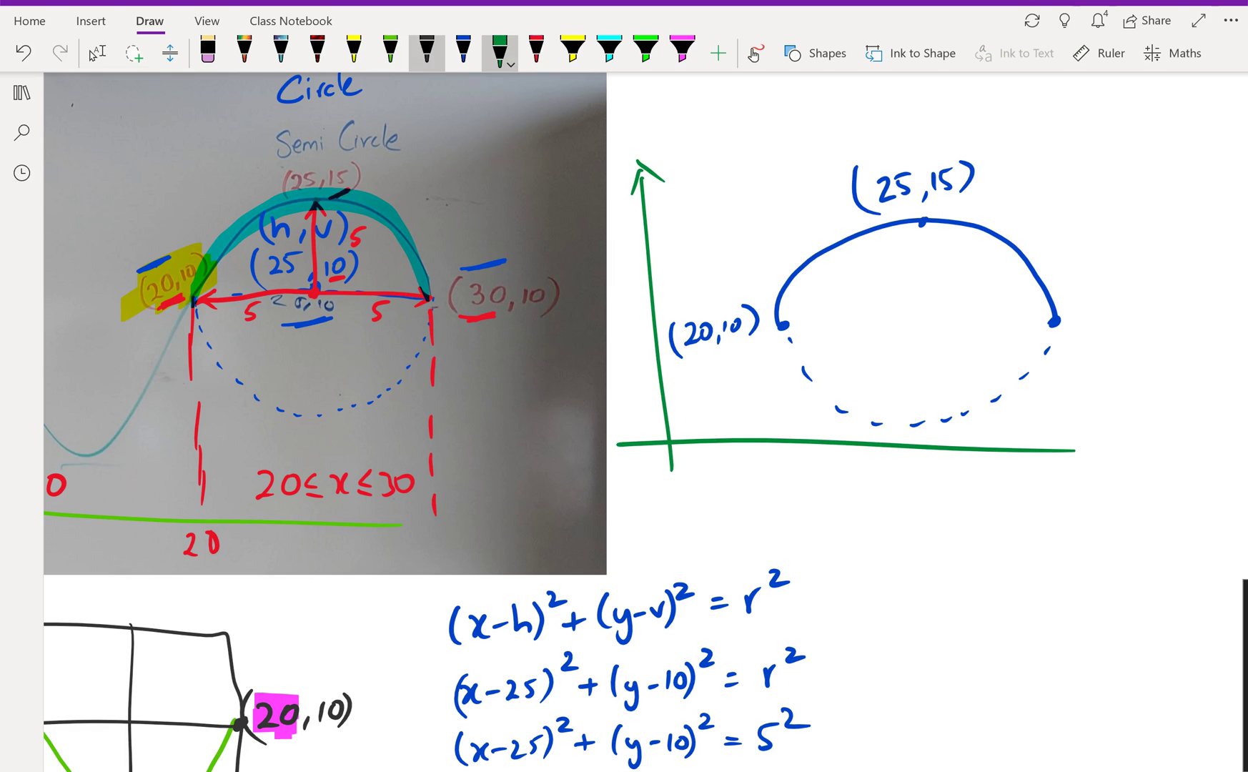
Draw light green dashed horizontal lines from the vertical axis to the semicircle's peak and to its (20,10) endpoint
click(463, 51)
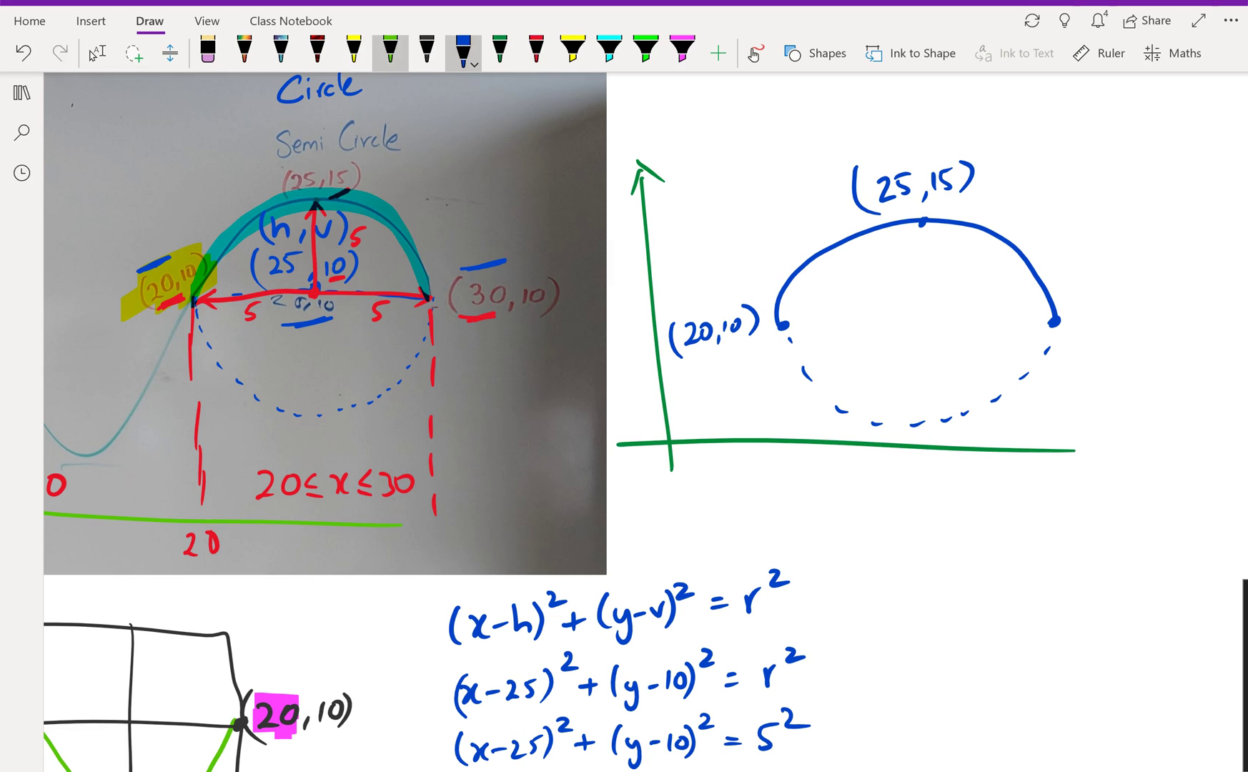
click(391, 53)
drag(655, 234, 702, 230)
drag(747, 229, 763, 229)
drag(799, 231, 865, 226)
drag(887, 225, 905, 223)
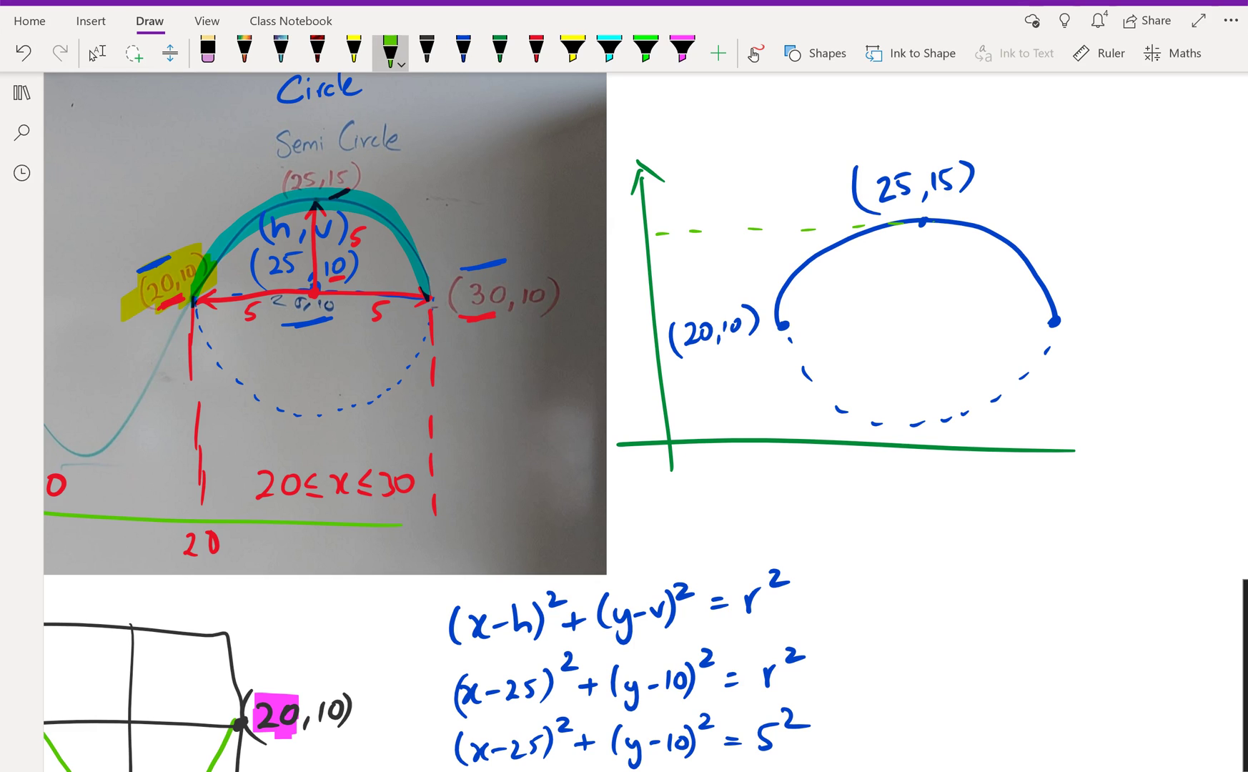
drag(661, 343, 677, 341)
drag(714, 341, 733, 337)
drag(758, 329, 776, 328)
Highlight the y-values 15 and 10 in the sketch's coordinate labels in green
click(645, 52)
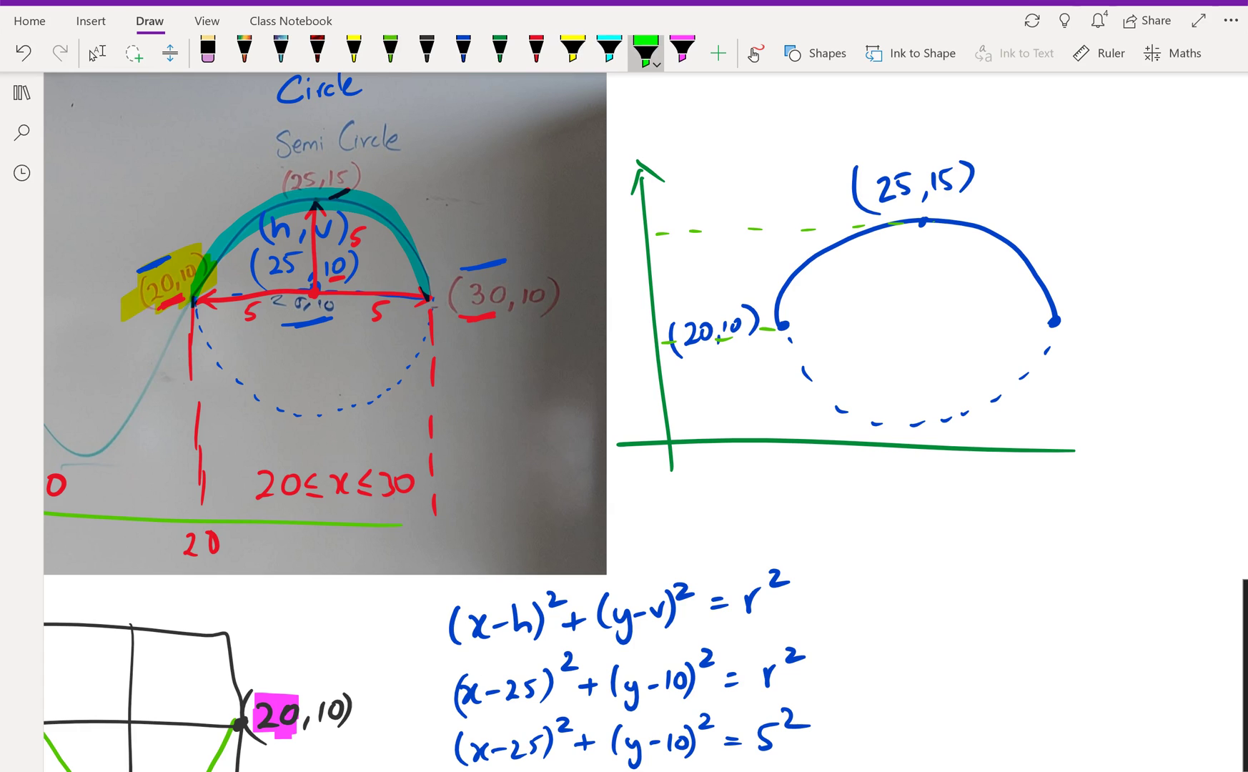
drag(950, 187, 936, 162)
mouse_move(724, 338)
mouse_down()
mouse_move(743, 304)
mouse_move(742, 336)
mouse_up()
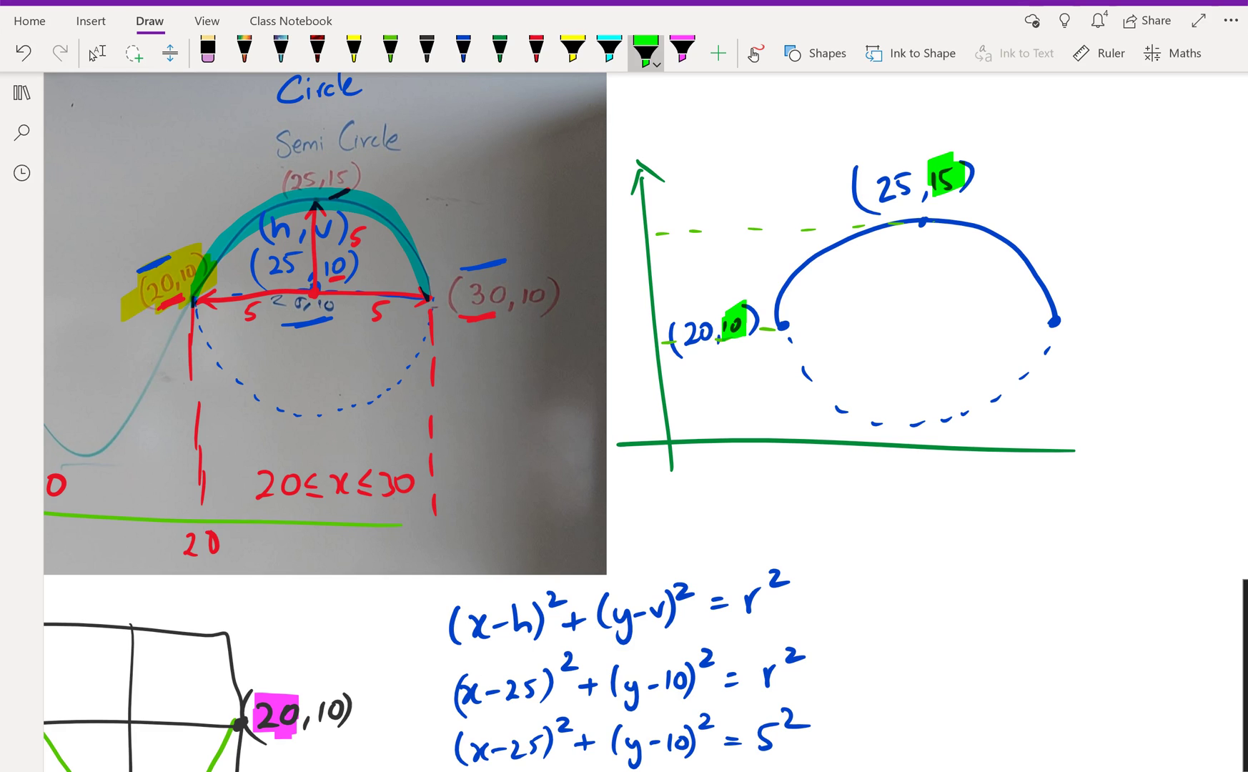
Write the range 10≤y≤15 in blue inside the semicircle sketch
click(463, 51)
mouse_move(846, 326)
mouse_down()
mouse_move(845, 347)
mouse_move(860, 326)
mouse_move(894, 343)
mouse_move(917, 334)
mouse_move(907, 356)
mouse_move(930, 326)
mouse_move(944, 333)
mouse_up()
mouse_move(931, 339)
mouse_down()
mouse_move(962, 339)
mouse_move(984, 309)
mouse_up()
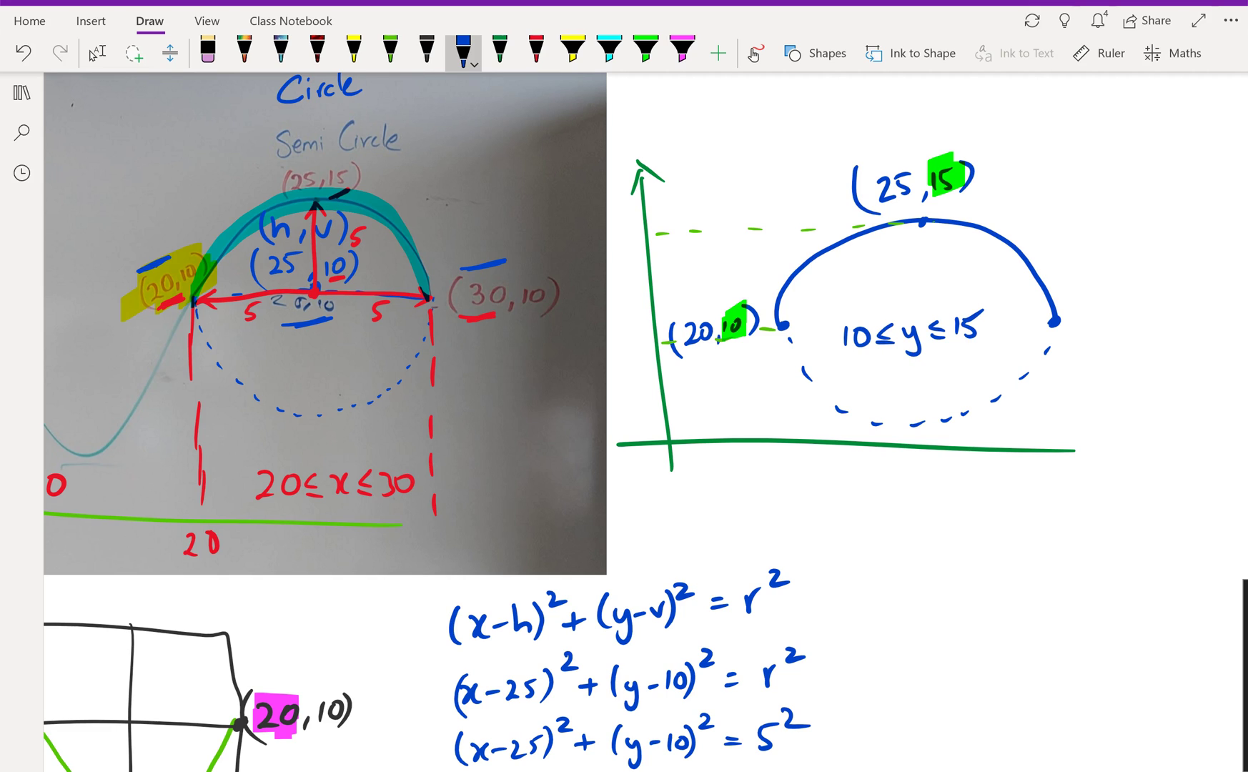
Switch to Desmos and replace the circle's x restriction with the range {10≤y≤15}
key(alt+Tab)
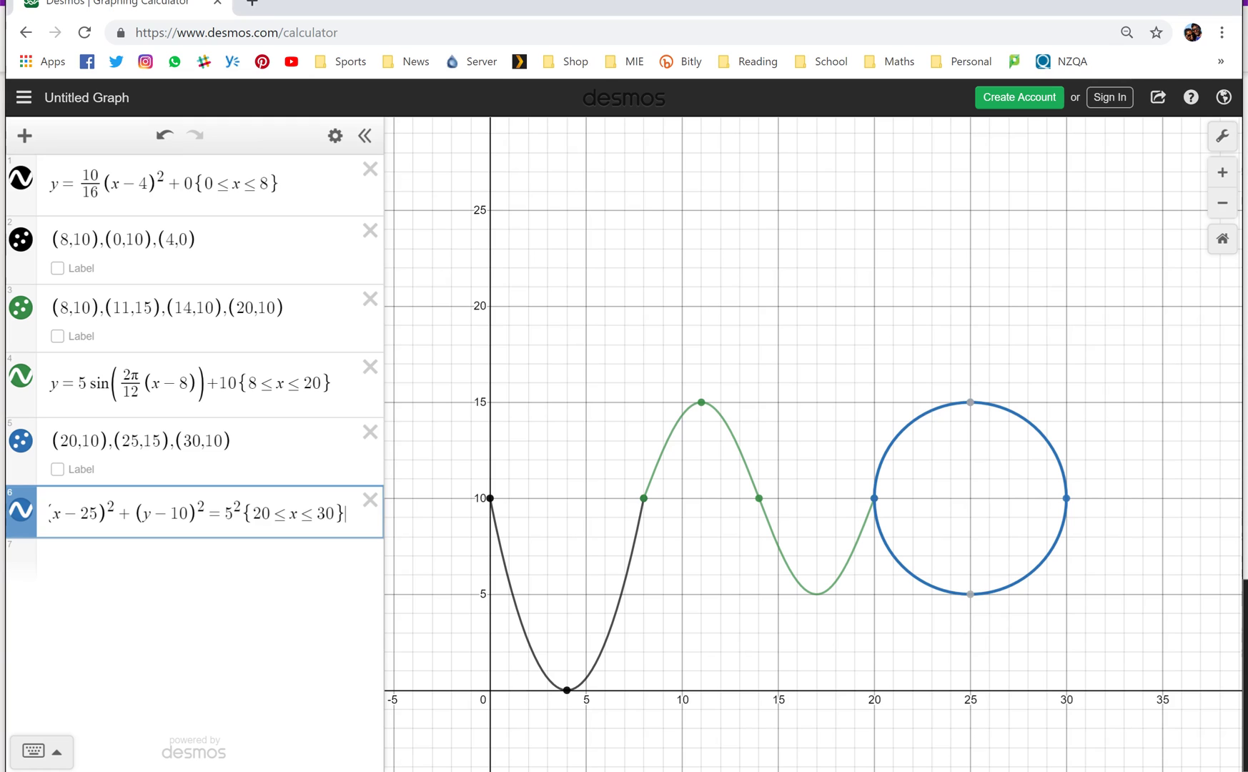
key(BackSpace)
key(BackSpace)
key(BackSpace)
key(BackSpace)
key(BackSpace)
key(BackSpace)
key(BackSpace)
text(10<=y<)
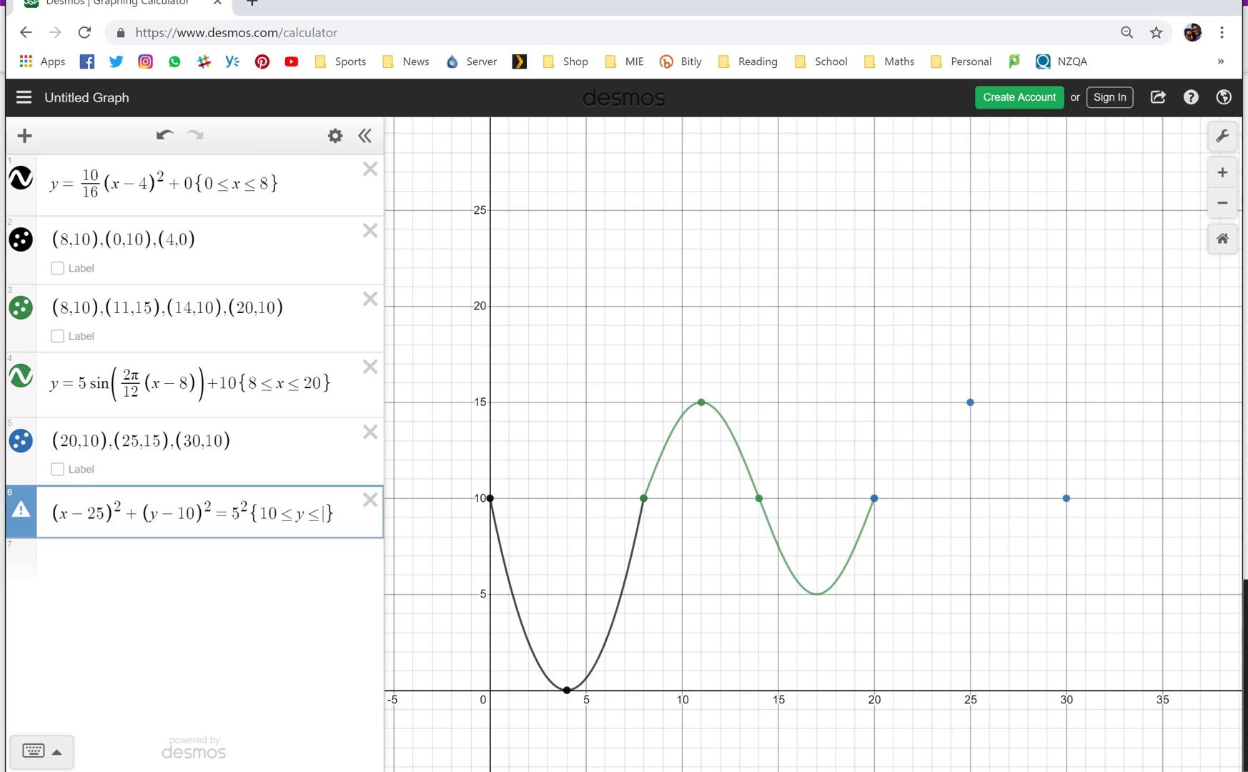
text(=15)
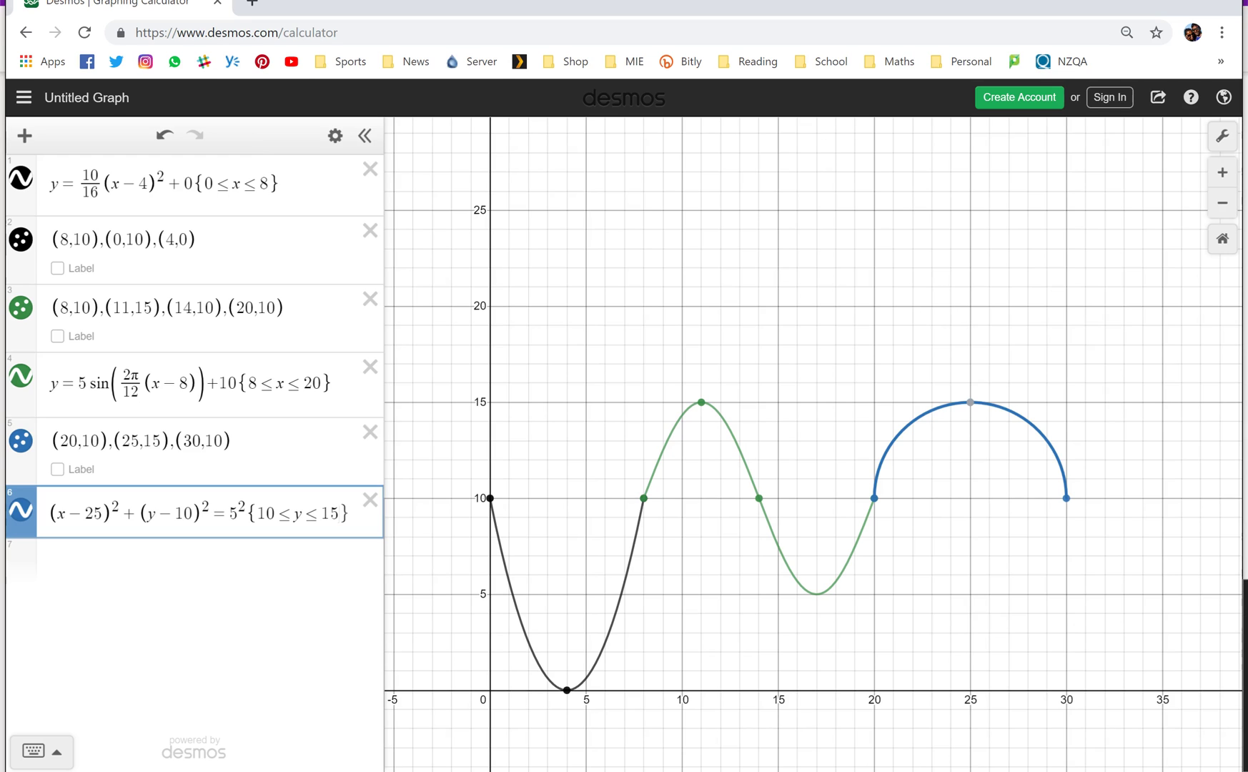
Change the circle's restriction to {5≤y≤10} to plot the lower semicircle instead
key(BackSpace)
text(0)
key(Left)
key(Left)
key(Left)
key(Left)
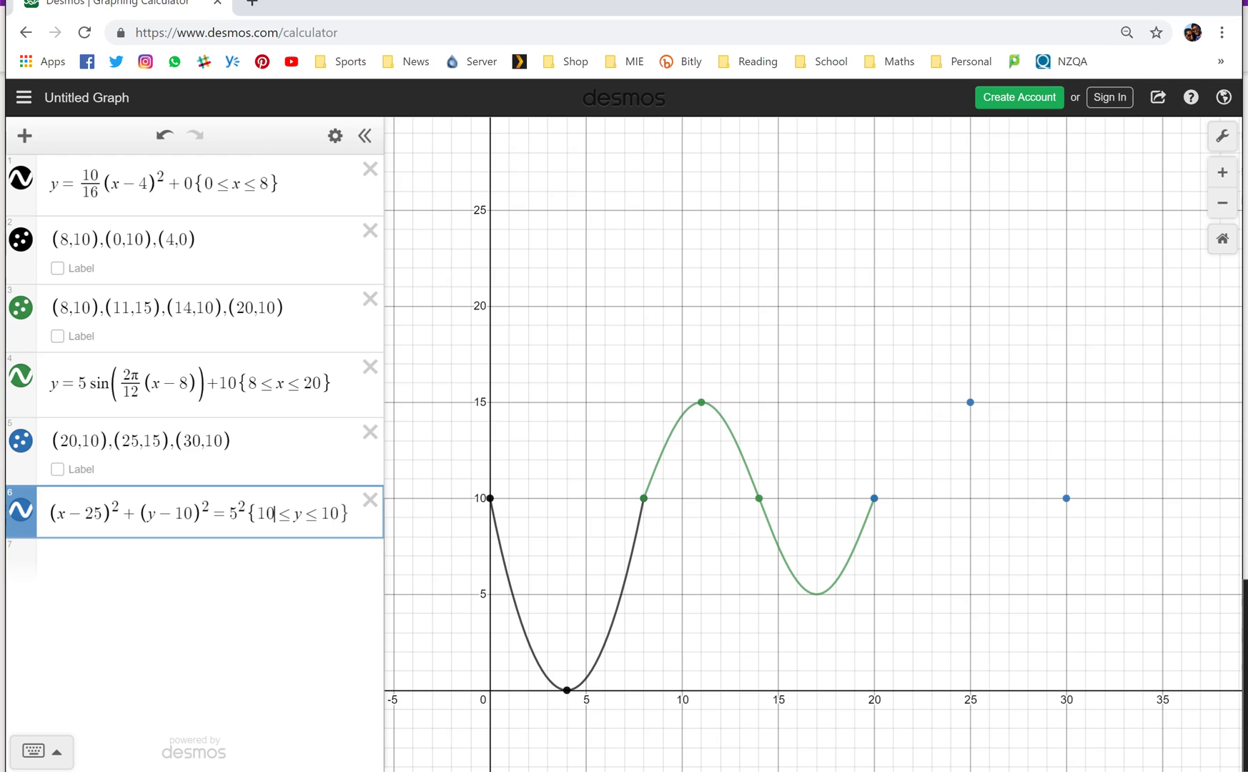
key(BackSpace)
key(BackSpace)
text(5)
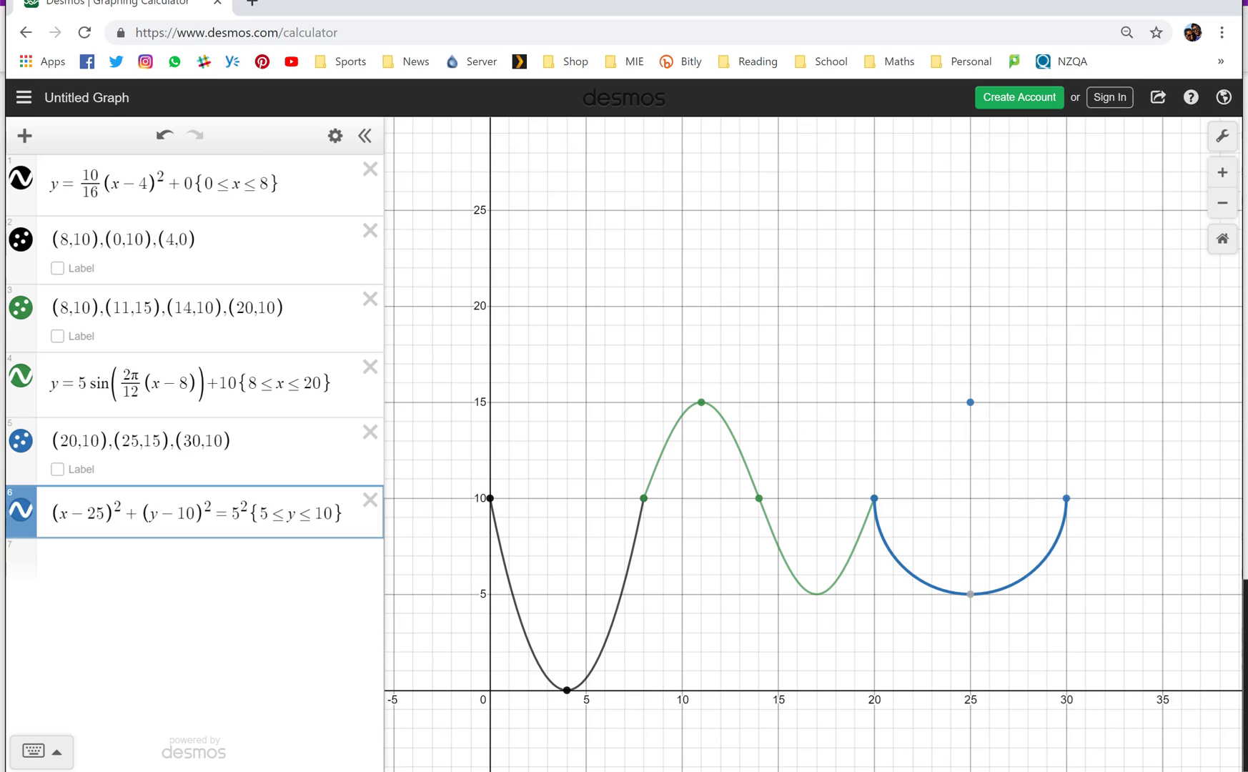
Undo the lower-half restriction and restore the circle's range to {10≤y≤15}
key(ctrl+z)
key(ctrl+z)
key(ctrl+z)
key(BackSpace)
text(5)
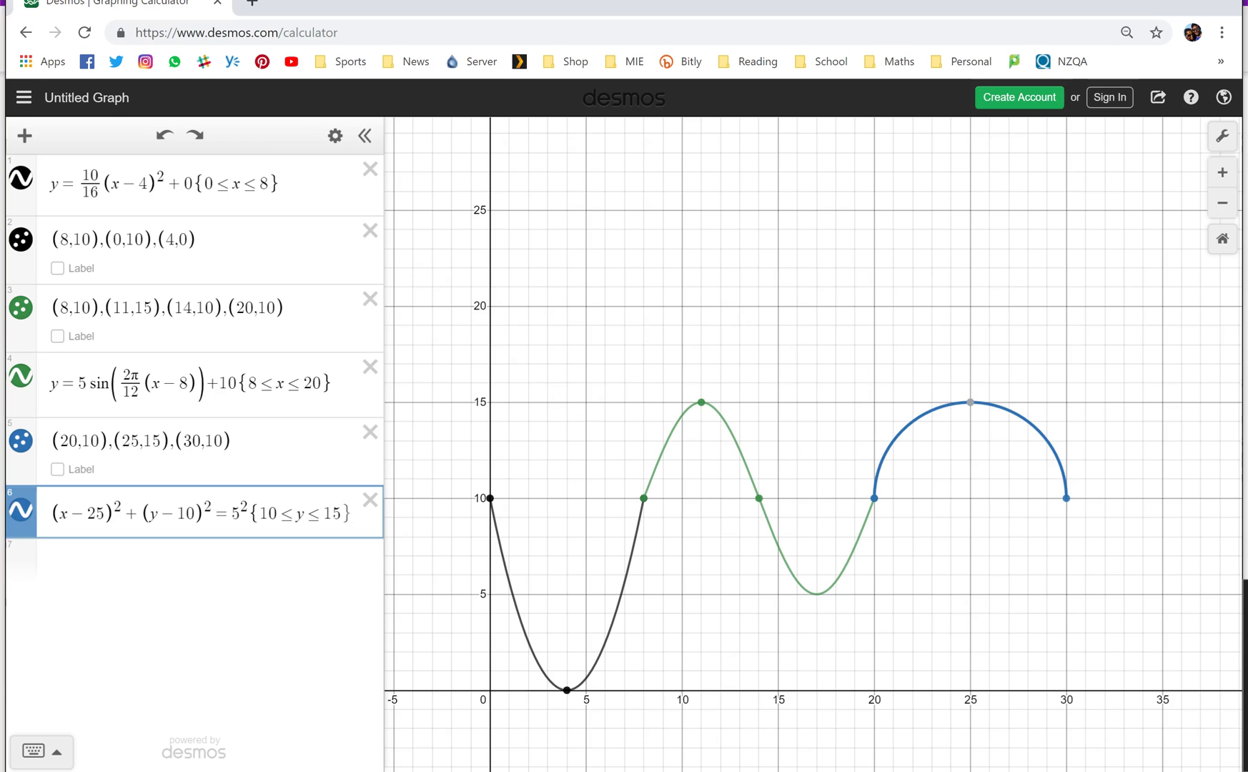
Switch to OneNote and review the annotated three-graph example from the start of the page
key(alt+Tab)
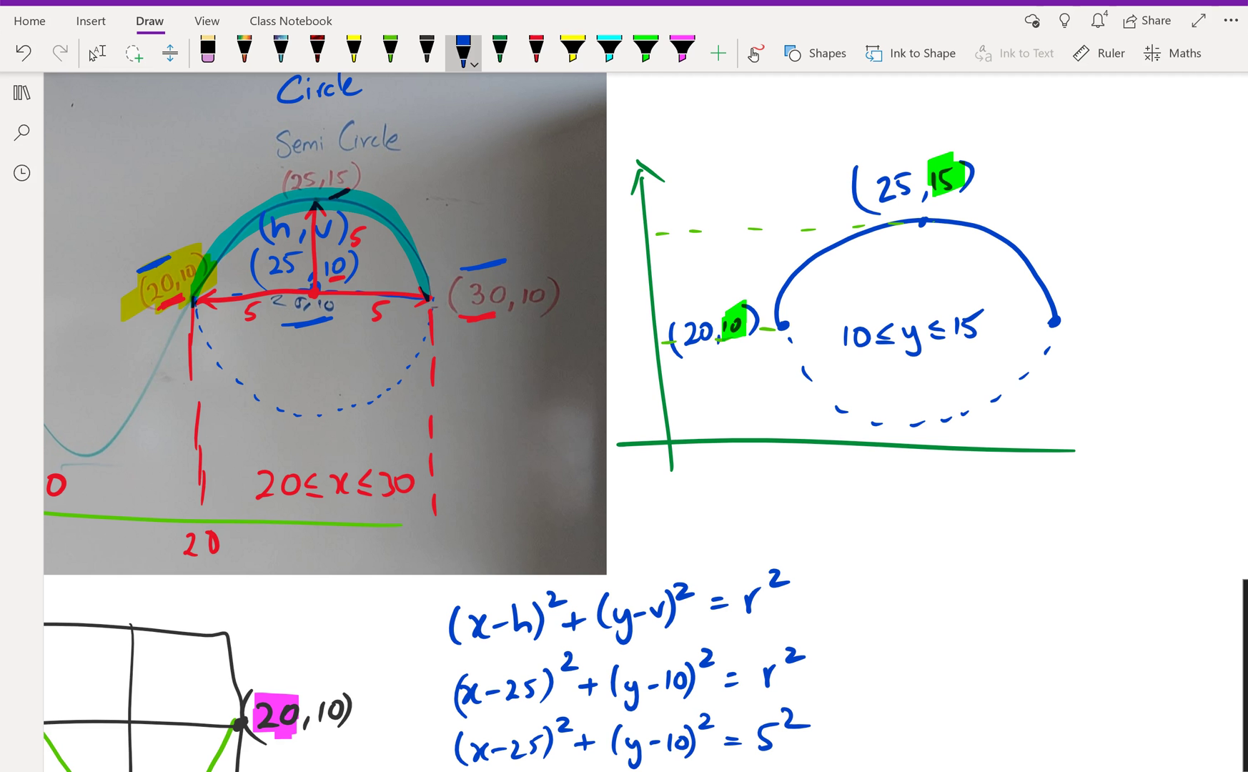
scroll(643, 321, left, 10)
click(97, 52)
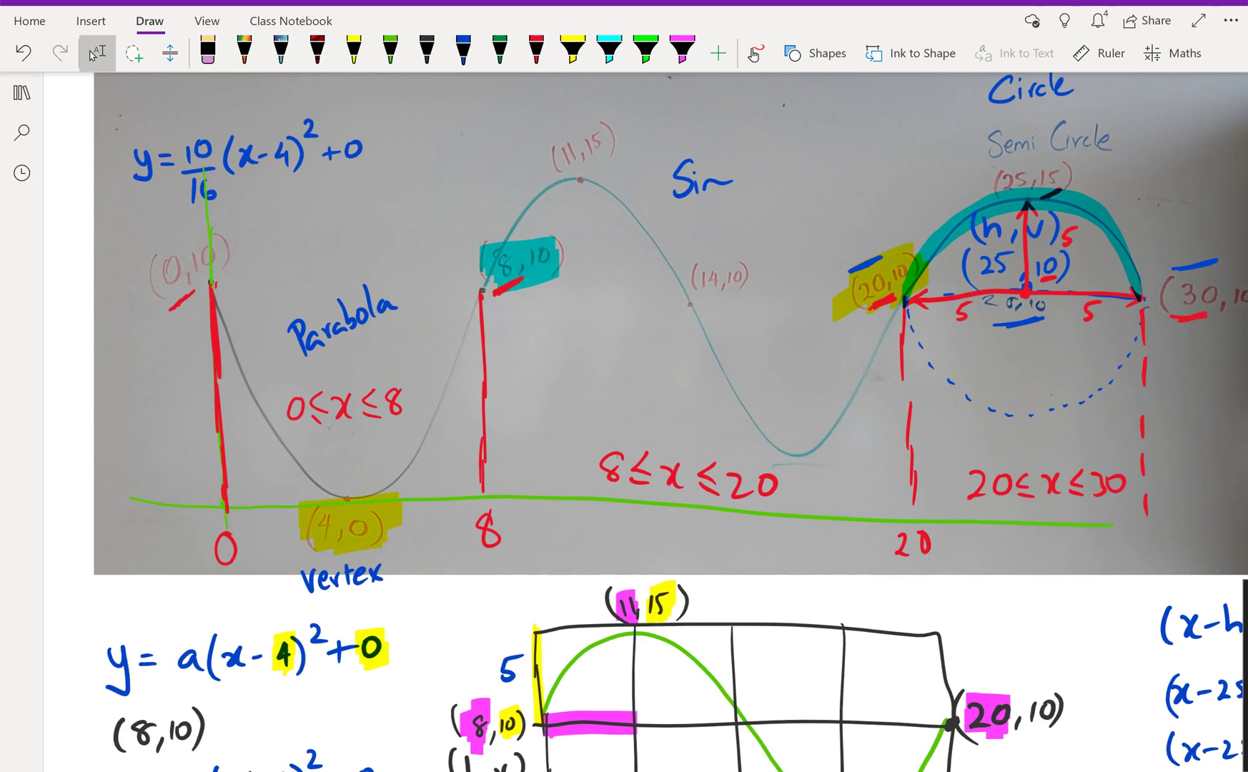
scroll(643, 429, up, 2)
scroll(643, 429, down, 1)
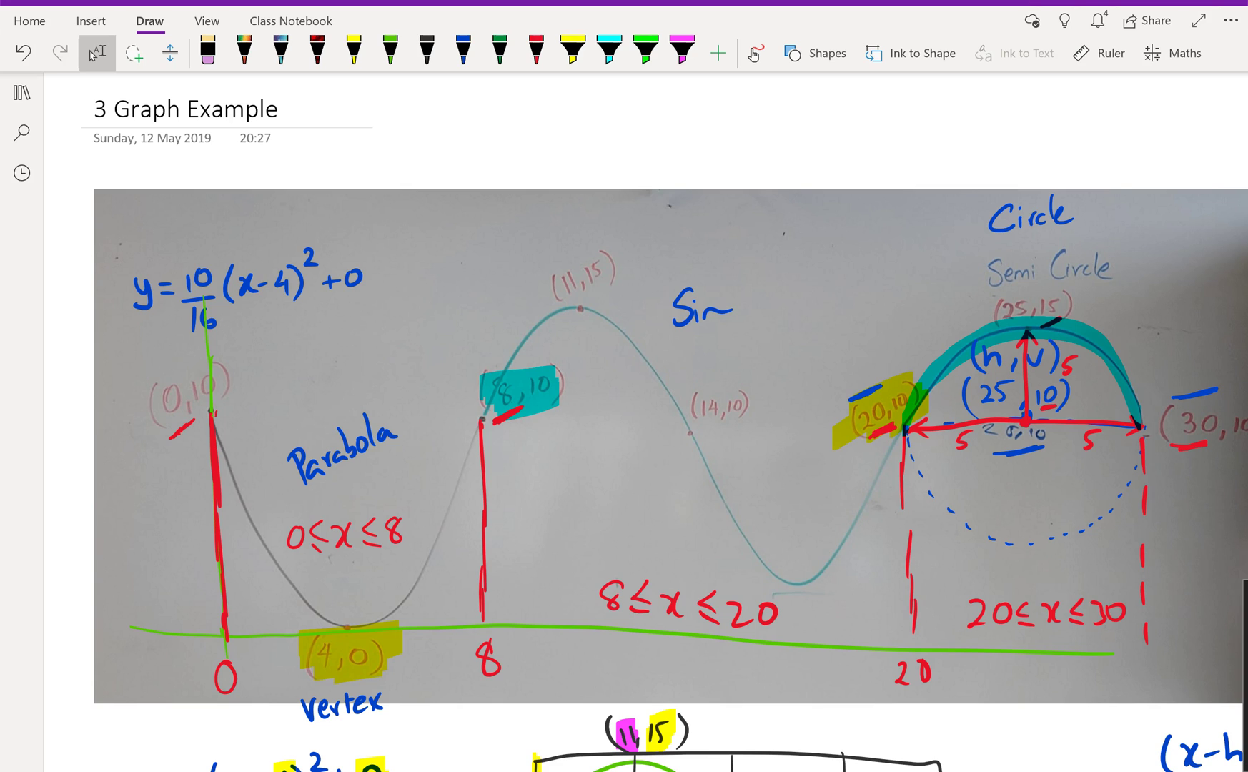
key(alt+Tab)
key(alt+Tab)
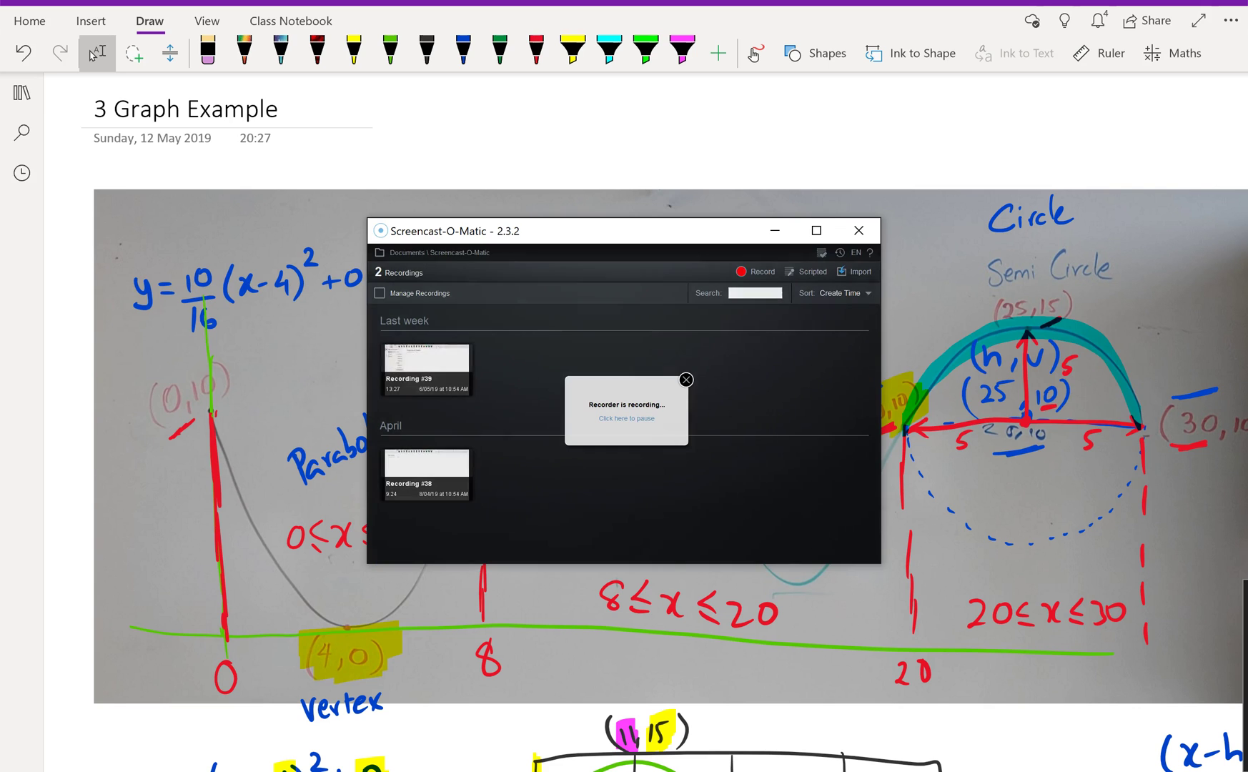